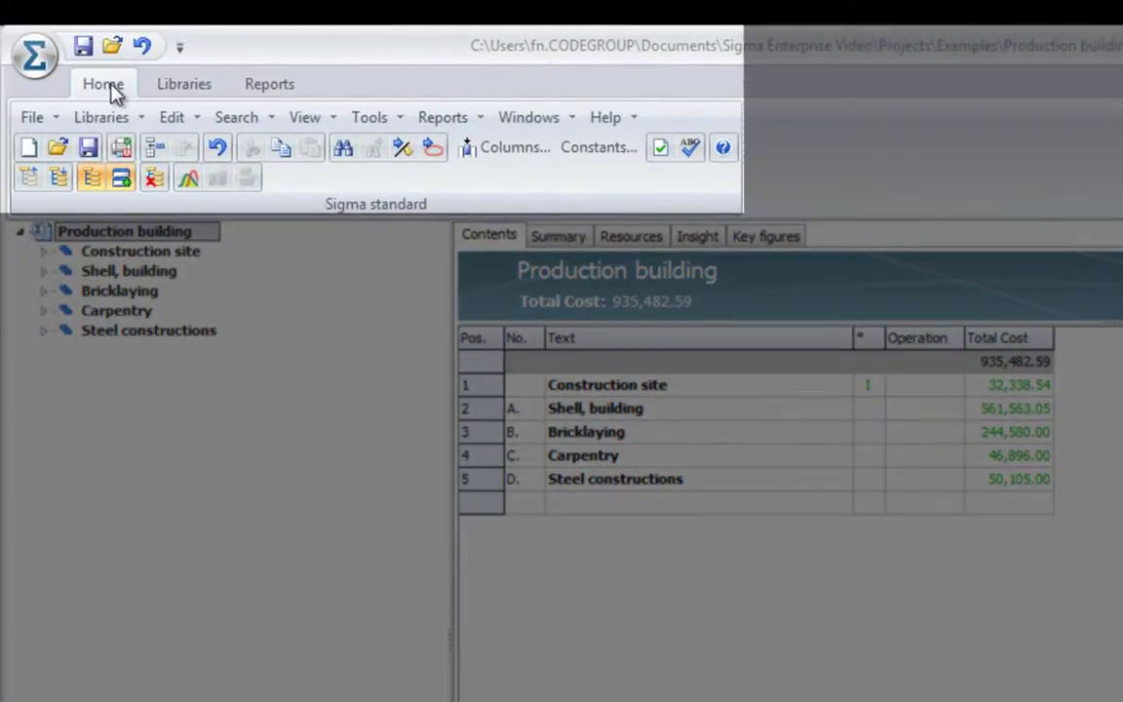
pyautogui.click(185, 88)
pyautogui.click(262, 88)
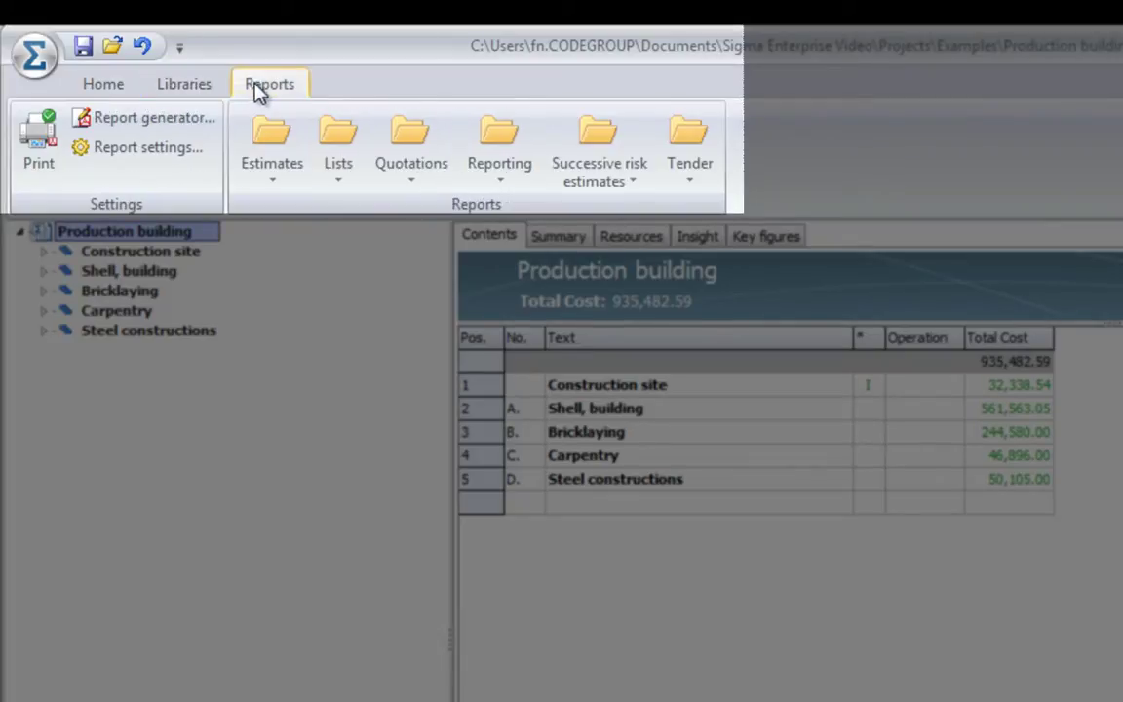
pyautogui.click(101, 85)
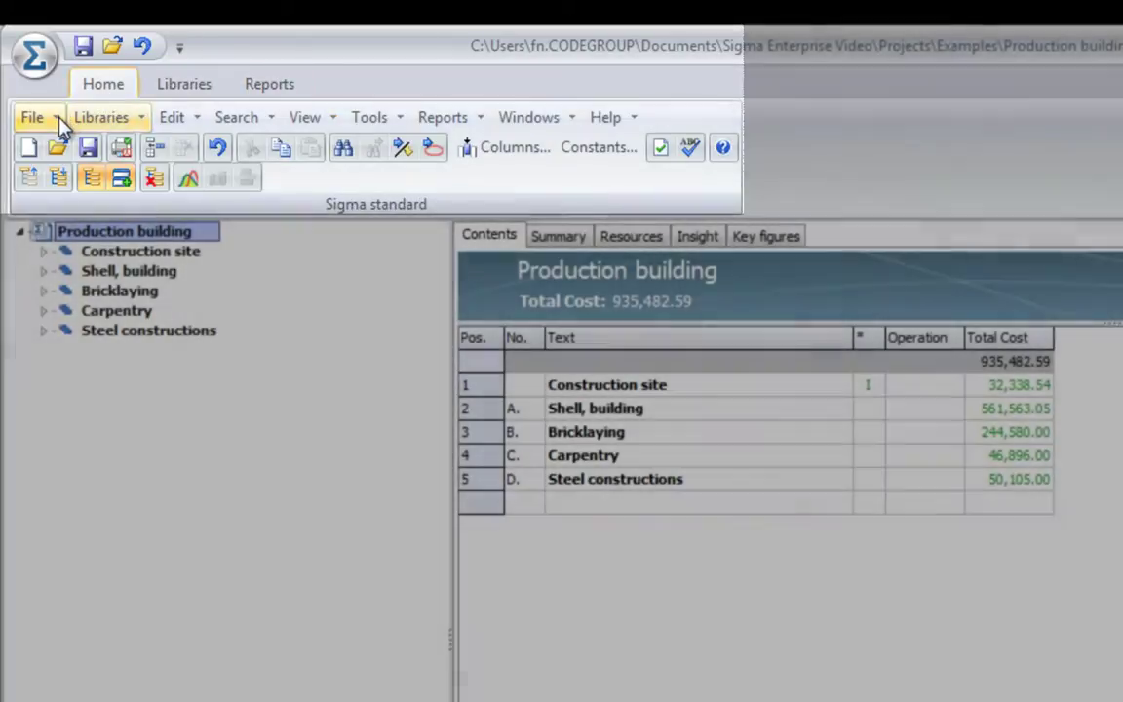
pyautogui.click(58, 119)
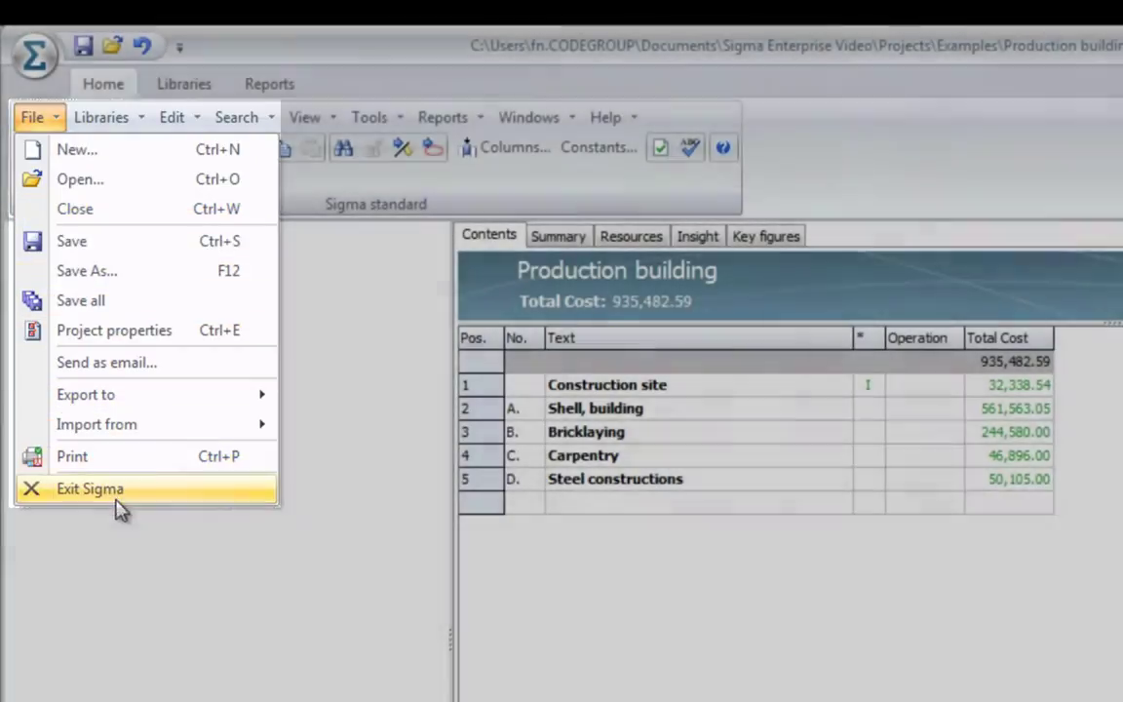
pyautogui.click(133, 541)
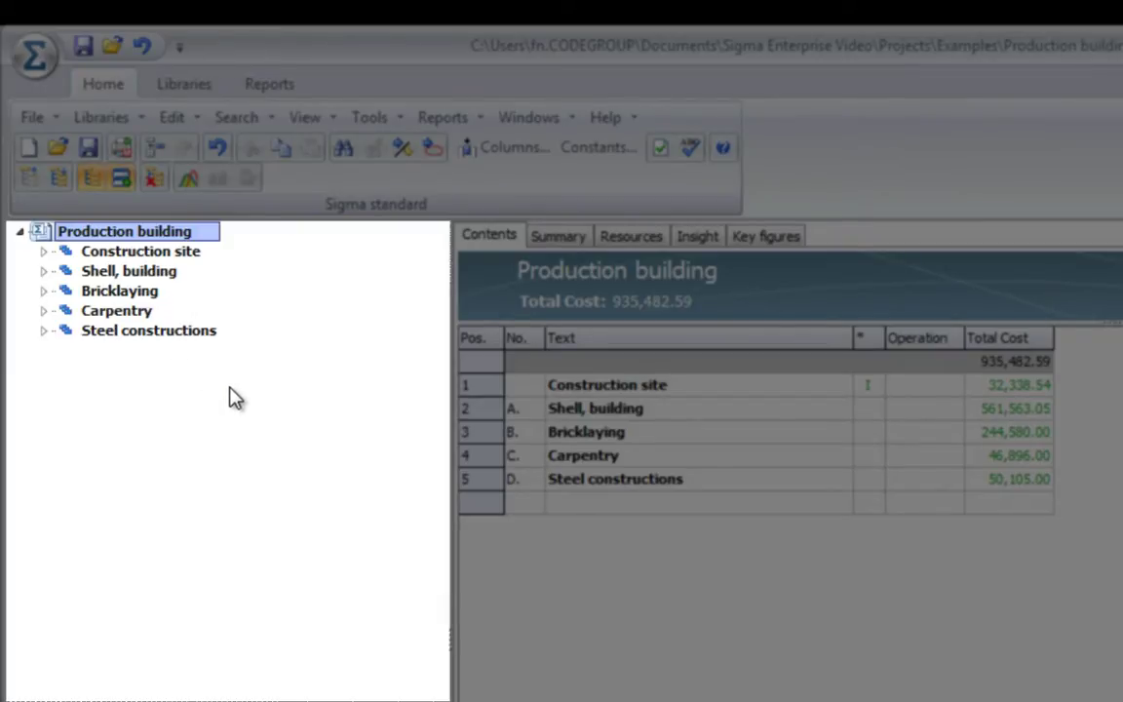
pyautogui.click(43, 251)
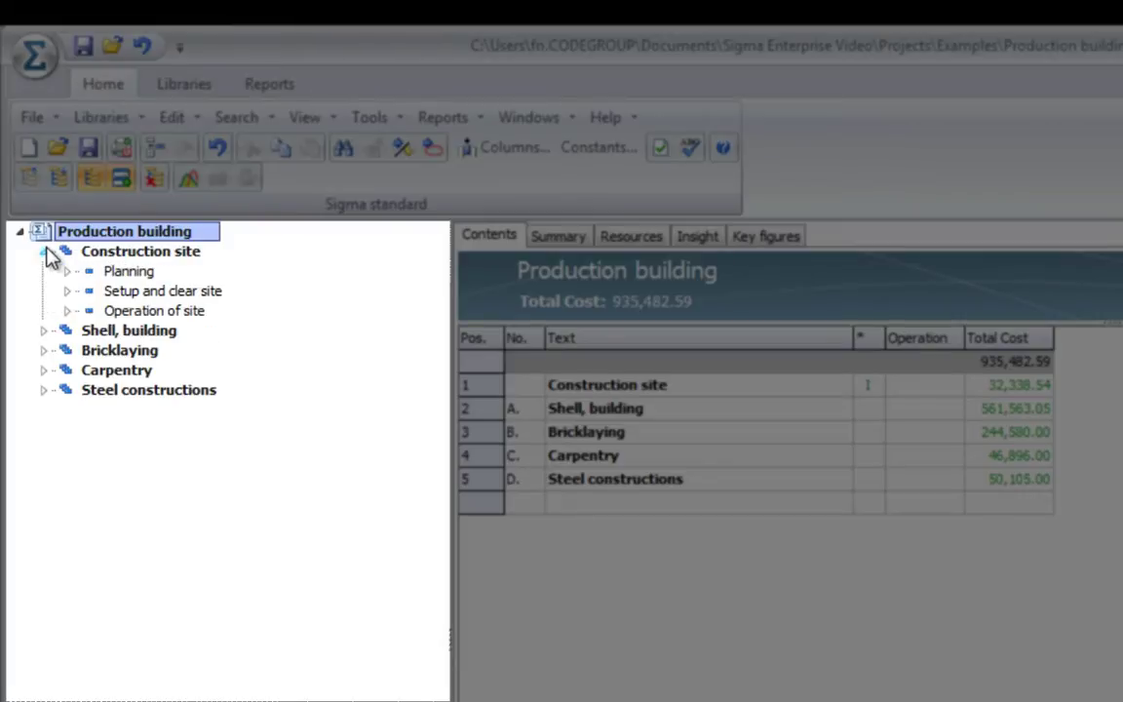
pyautogui.click(66, 271)
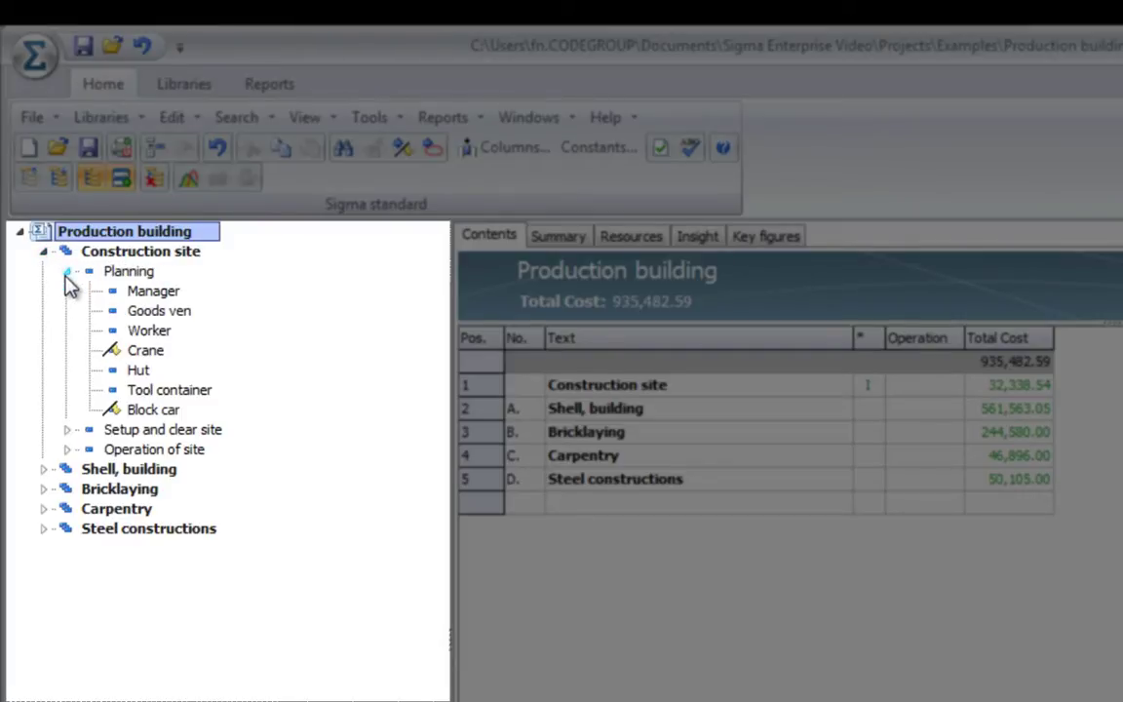
pyautogui.click(66, 271)
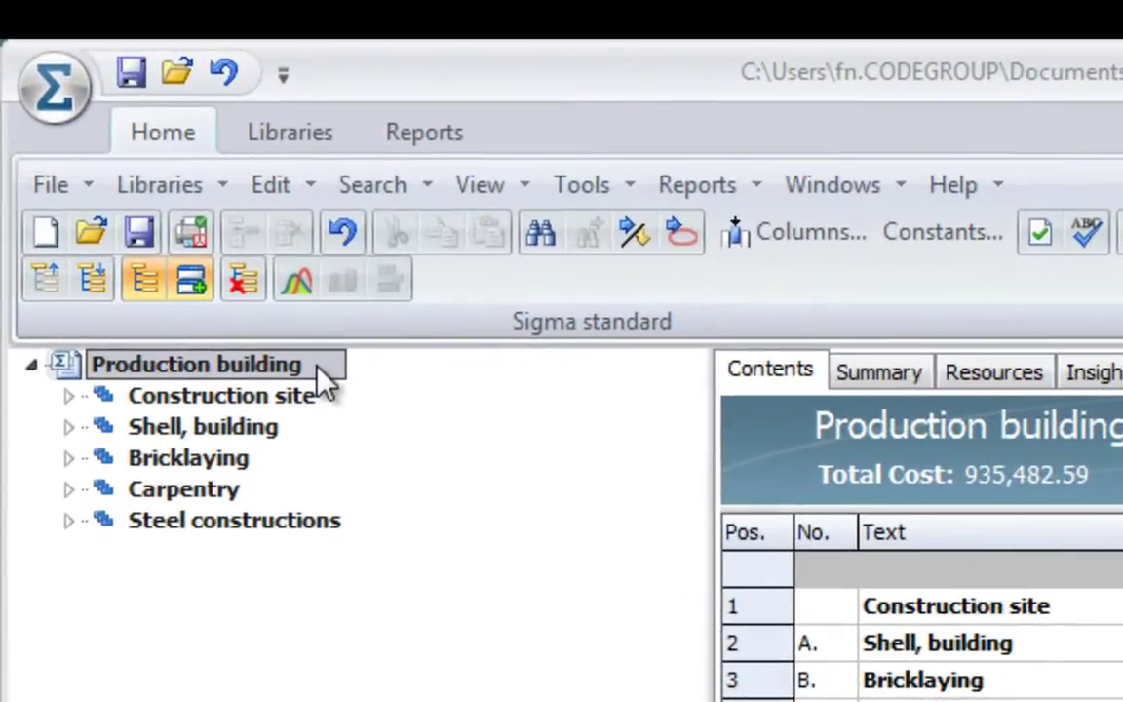
pyautogui.click(287, 331)
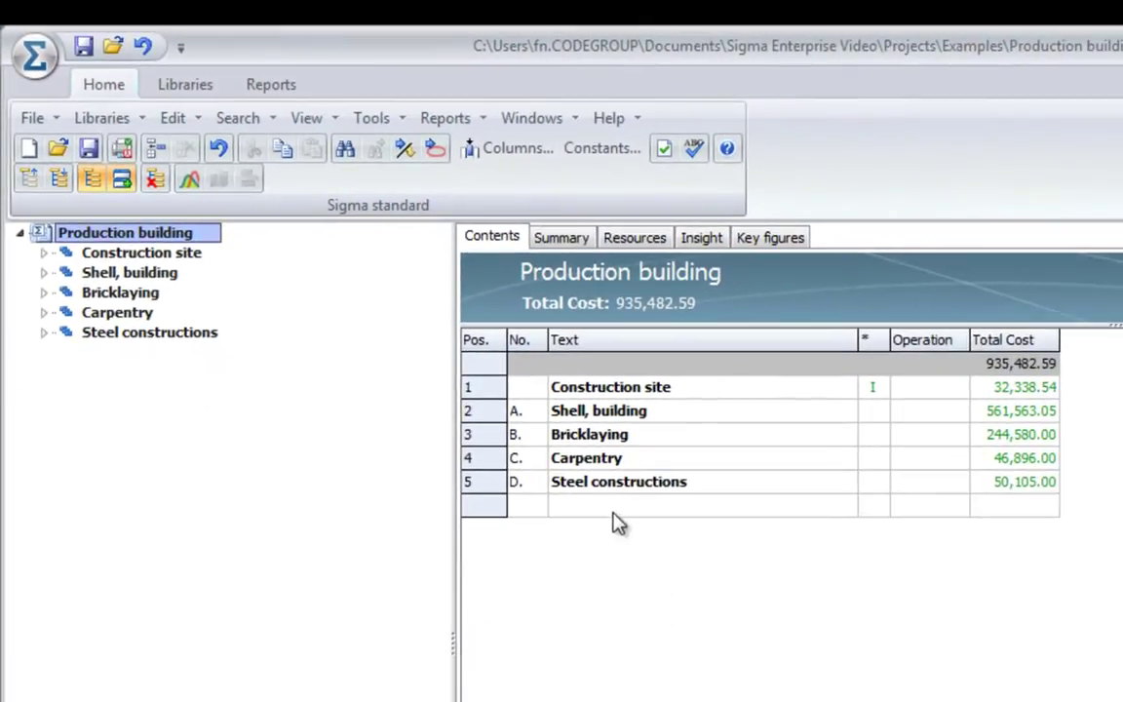
# Add a new Roofing component in the next empty row of the estimate contents
pyautogui.click(615, 505)
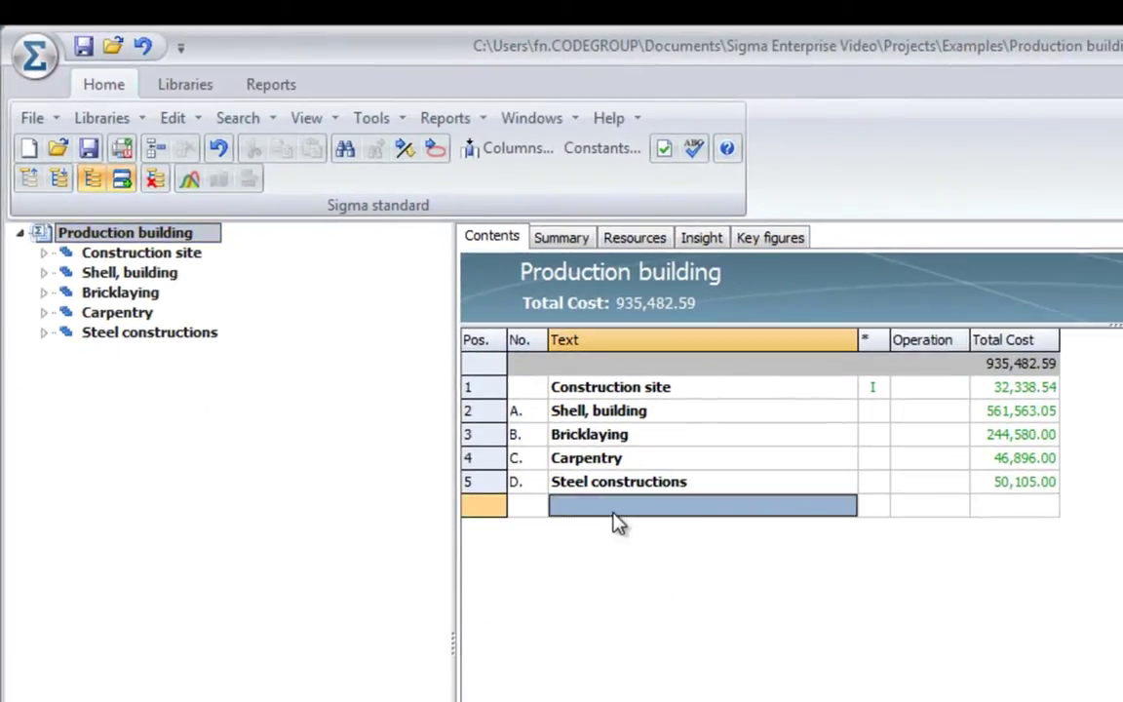
pyautogui.write('Roofing')
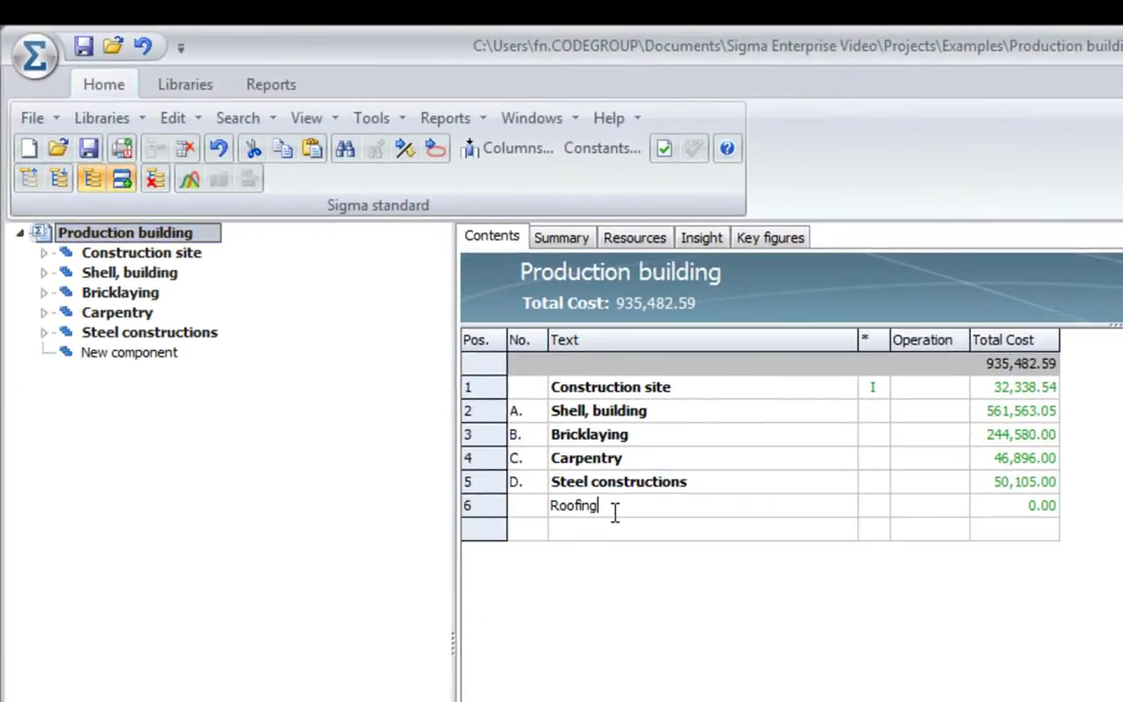
pyautogui.press('Return')
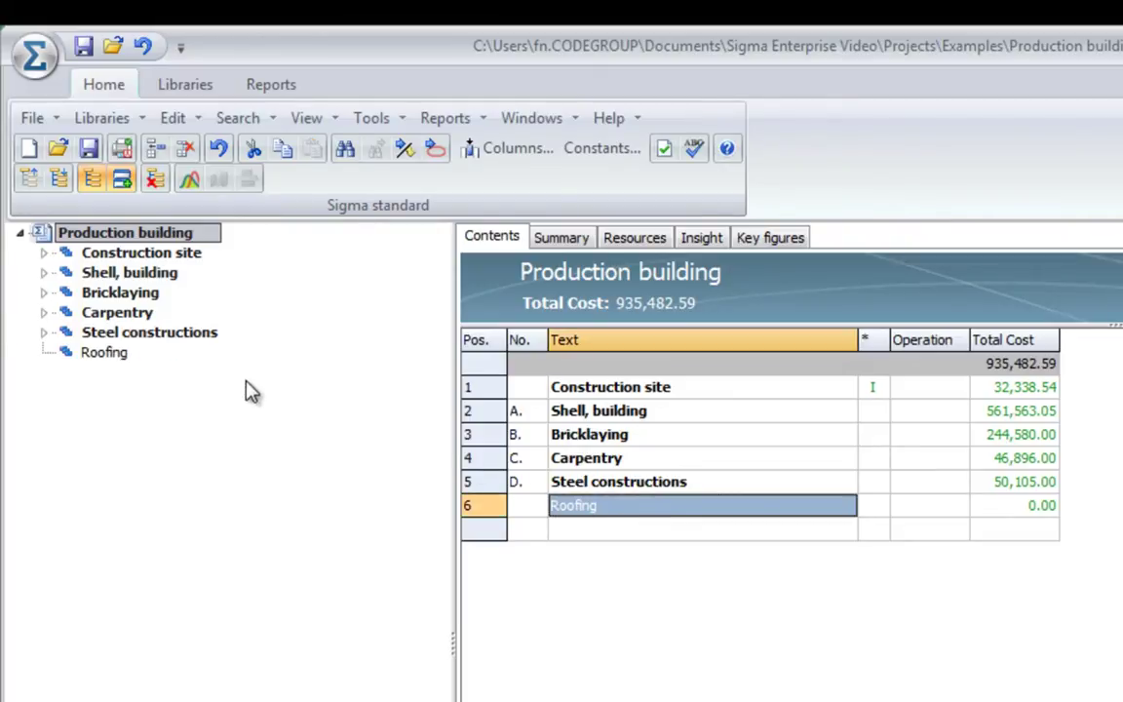
# Enter Basic structure and Surface as the two lines under Roofing
pyautogui.click(120, 359)
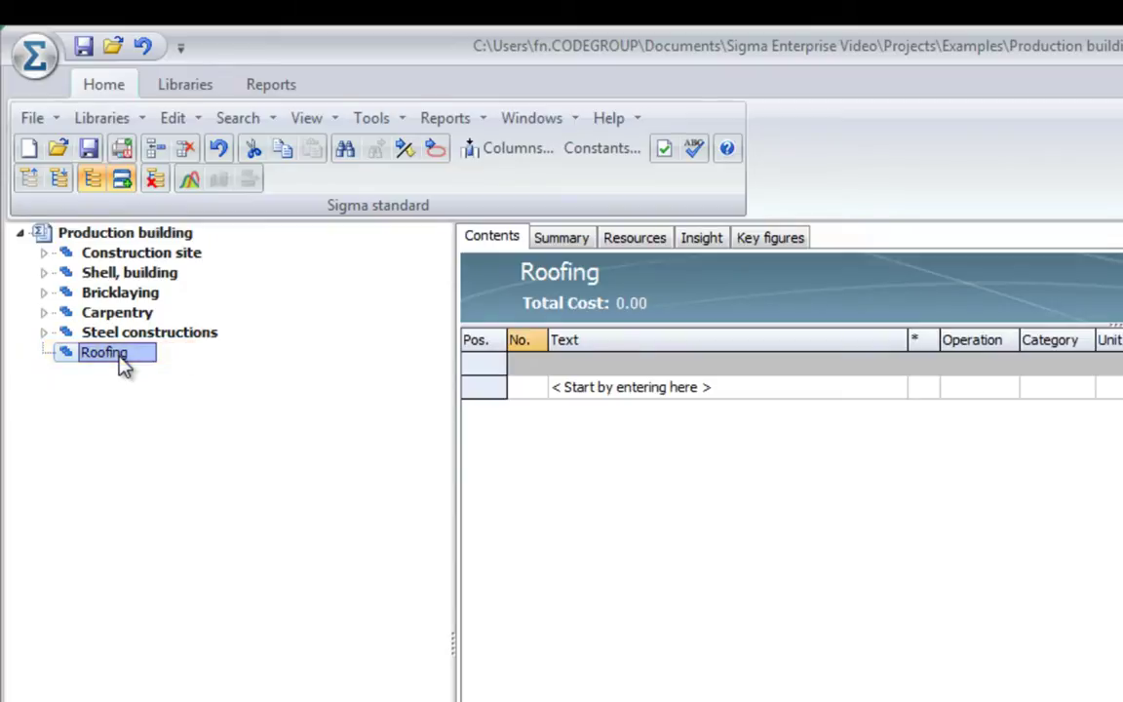
pyautogui.click(676, 395)
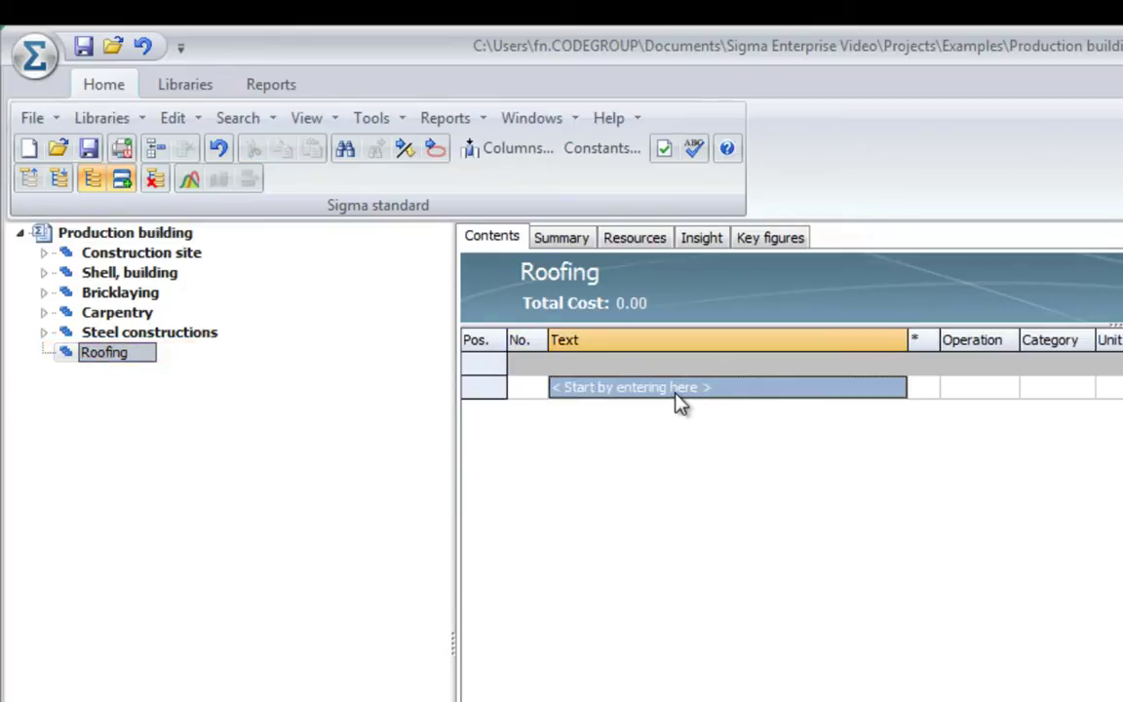
pyautogui.click(677, 394)
pyautogui.write('Basic stru')
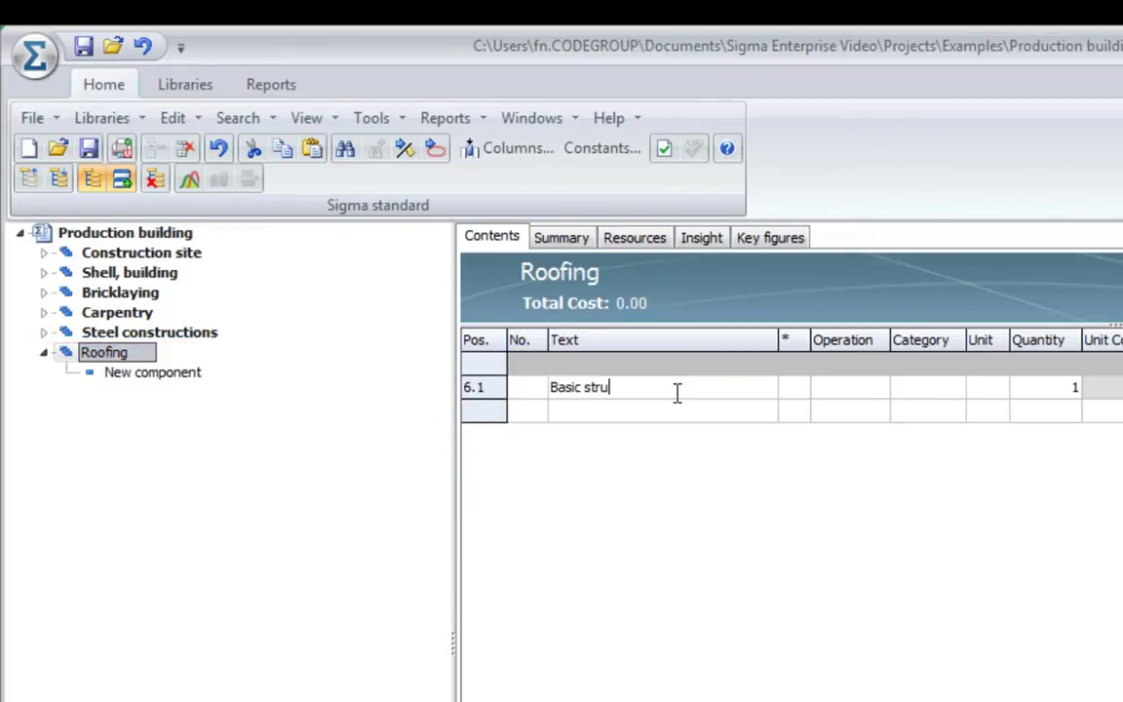
pyautogui.write('cture')
pyautogui.click(664, 411)
pyautogui.write('Su')
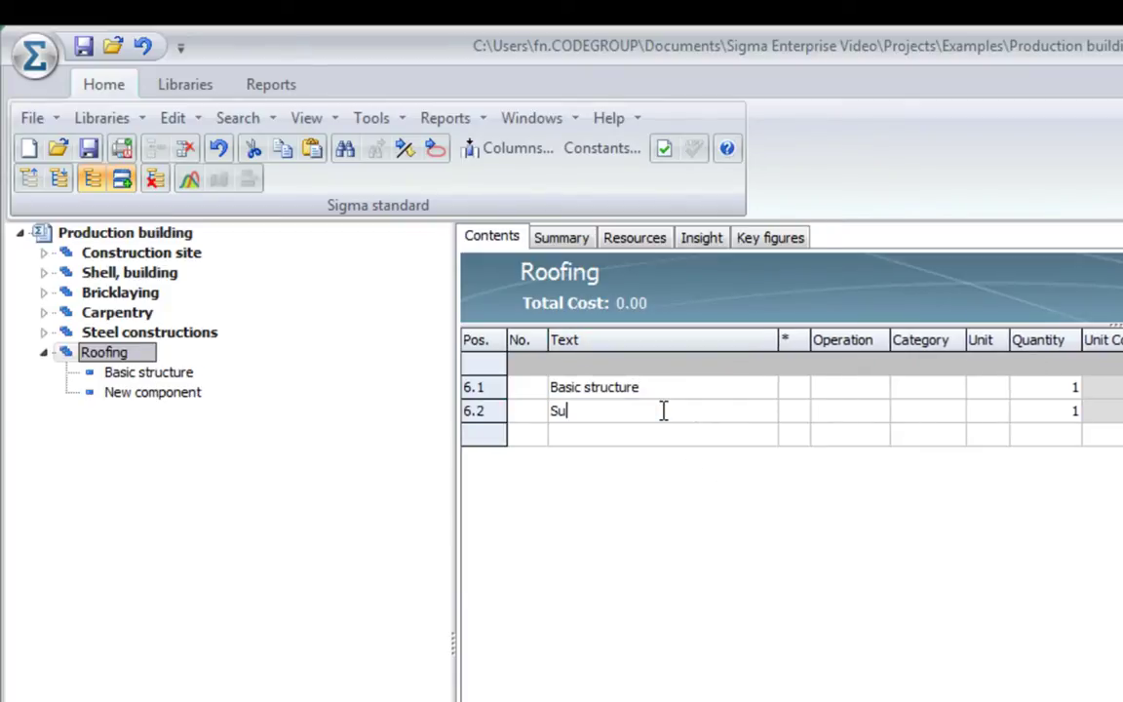
pyautogui.write('rface')
pyautogui.press('Return')
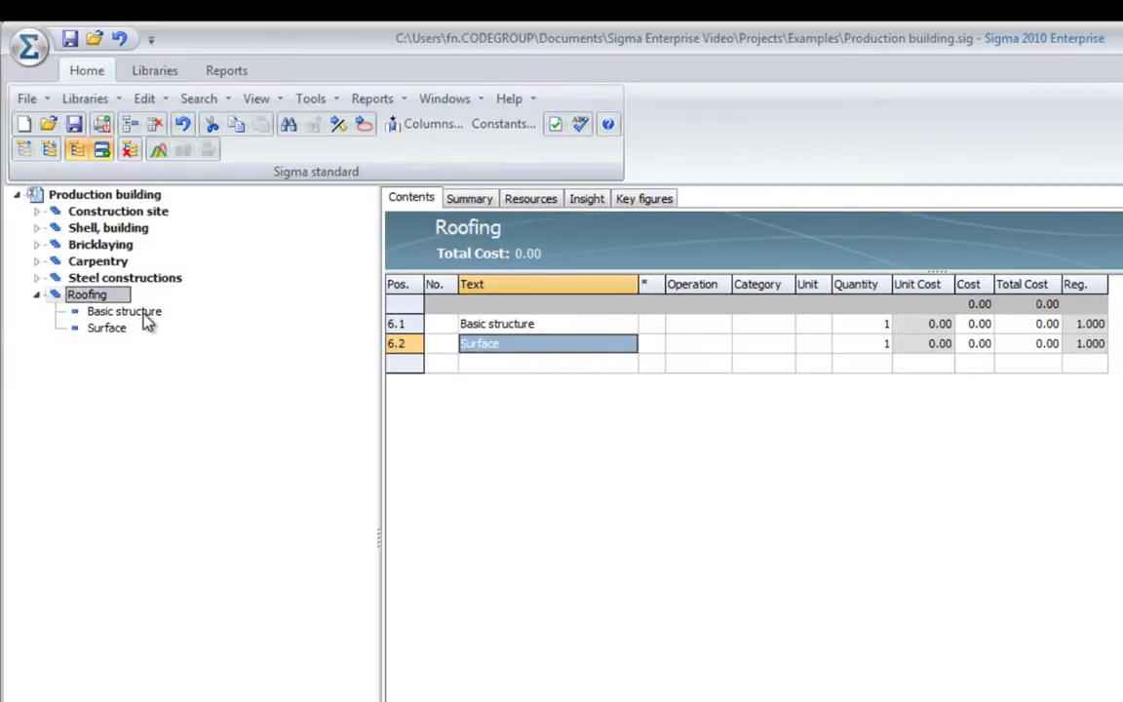
# Add a Raftes line under Basic structure: Materials, pcs, quantity 2*20, unit cost 500
pyautogui.click(143, 314)
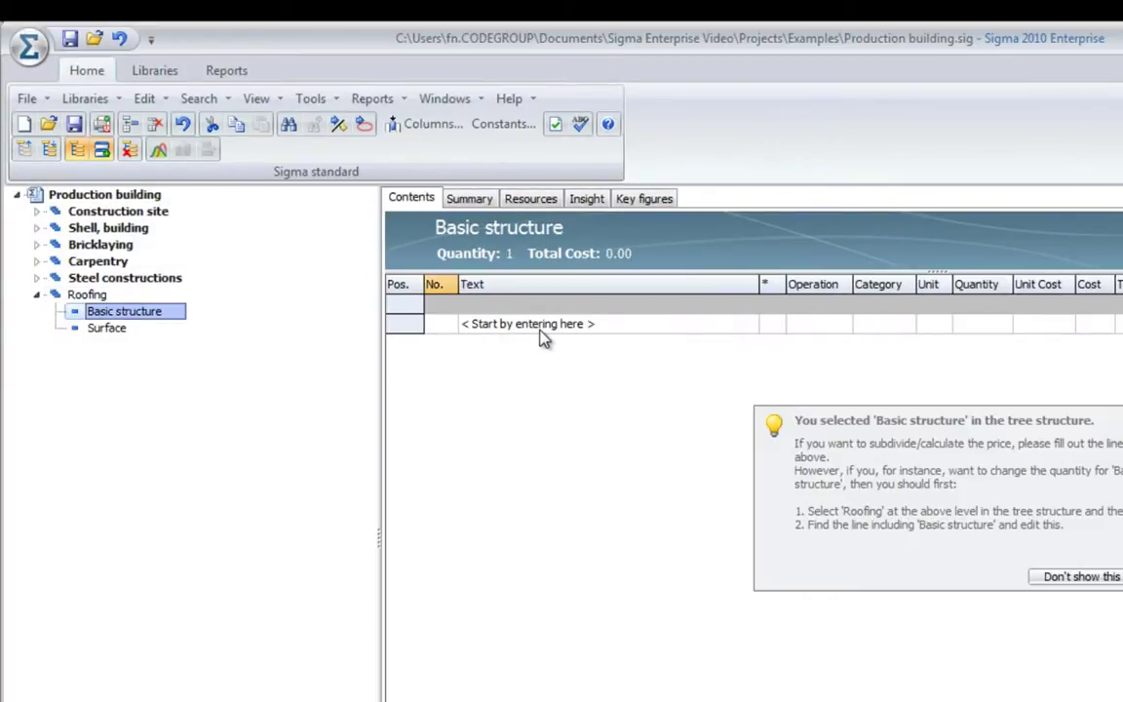
pyautogui.click(541, 329)
pyautogui.write('Raftes')
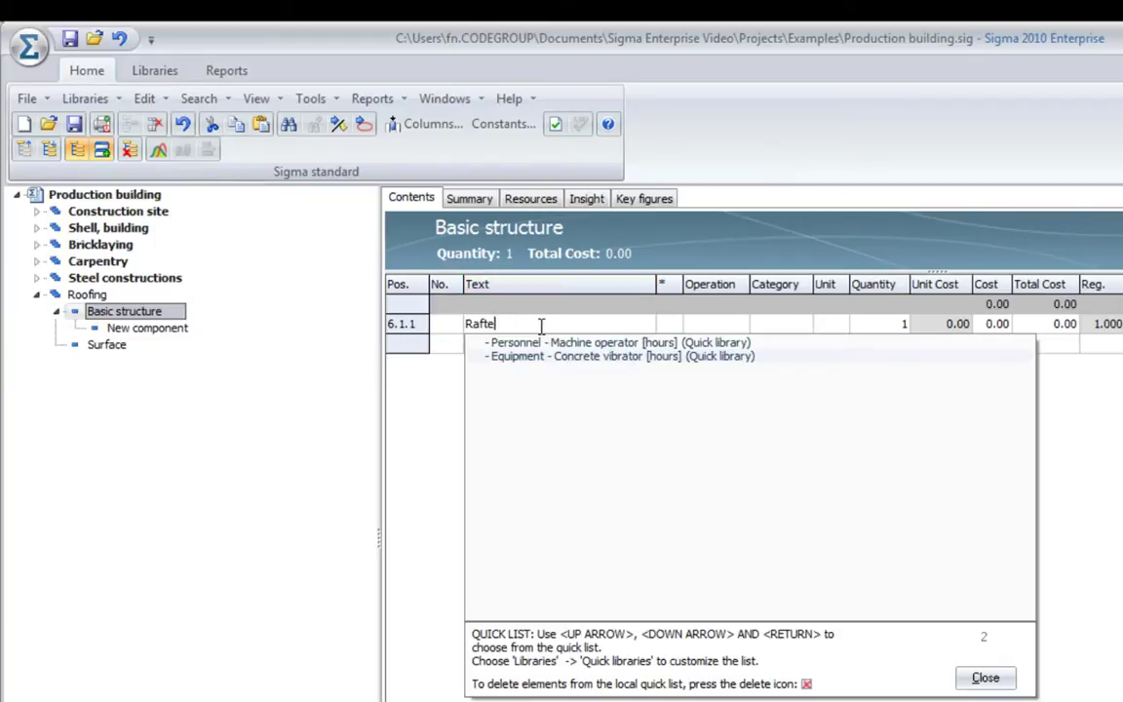
pyautogui.press('Return')
pyautogui.press('Return')
pyautogui.press('Return')
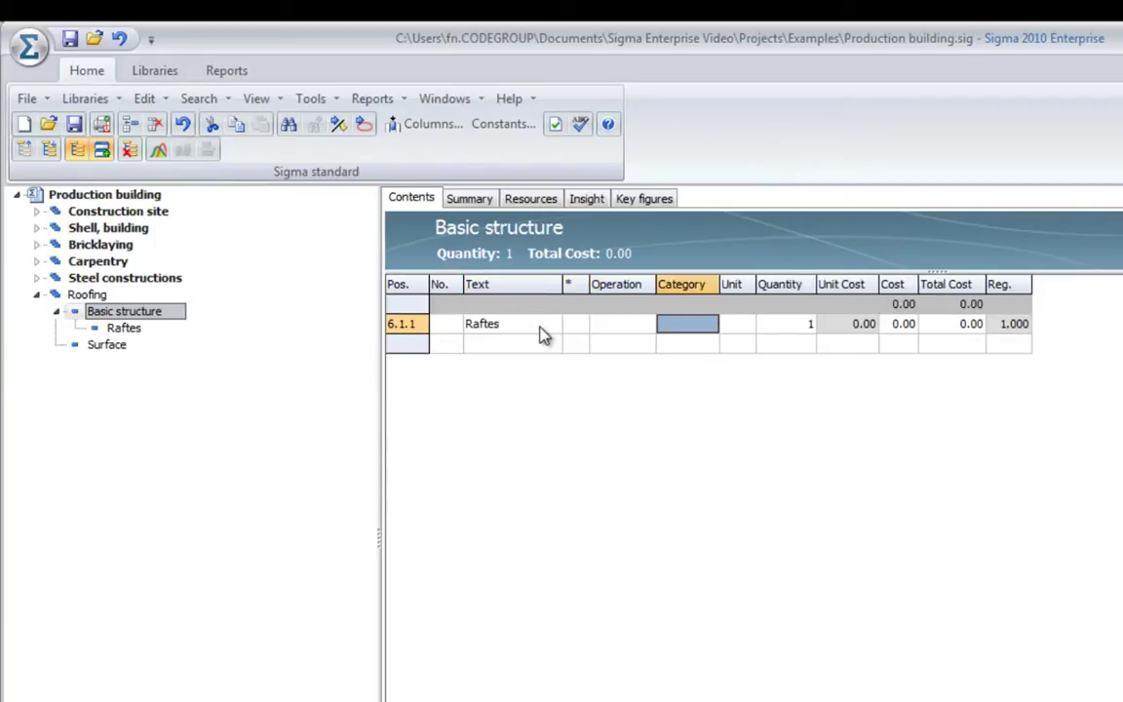
pyautogui.write('Material')
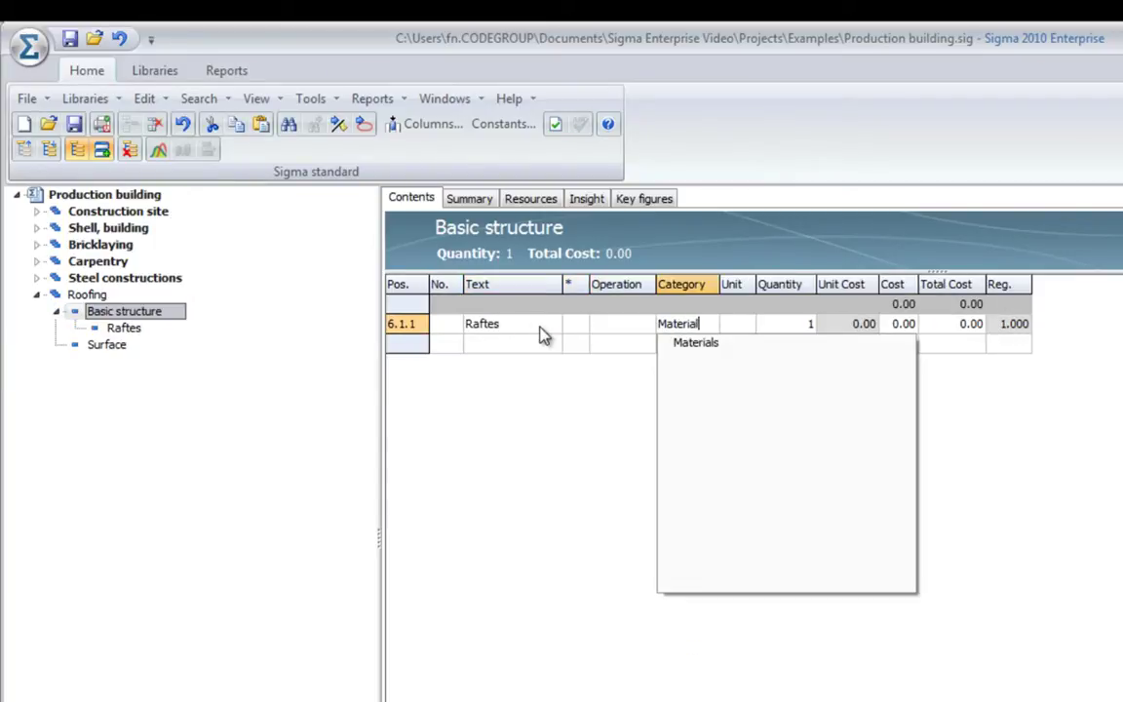
pyautogui.press('Down')
pyautogui.press('Return')
pyautogui.press('Return')
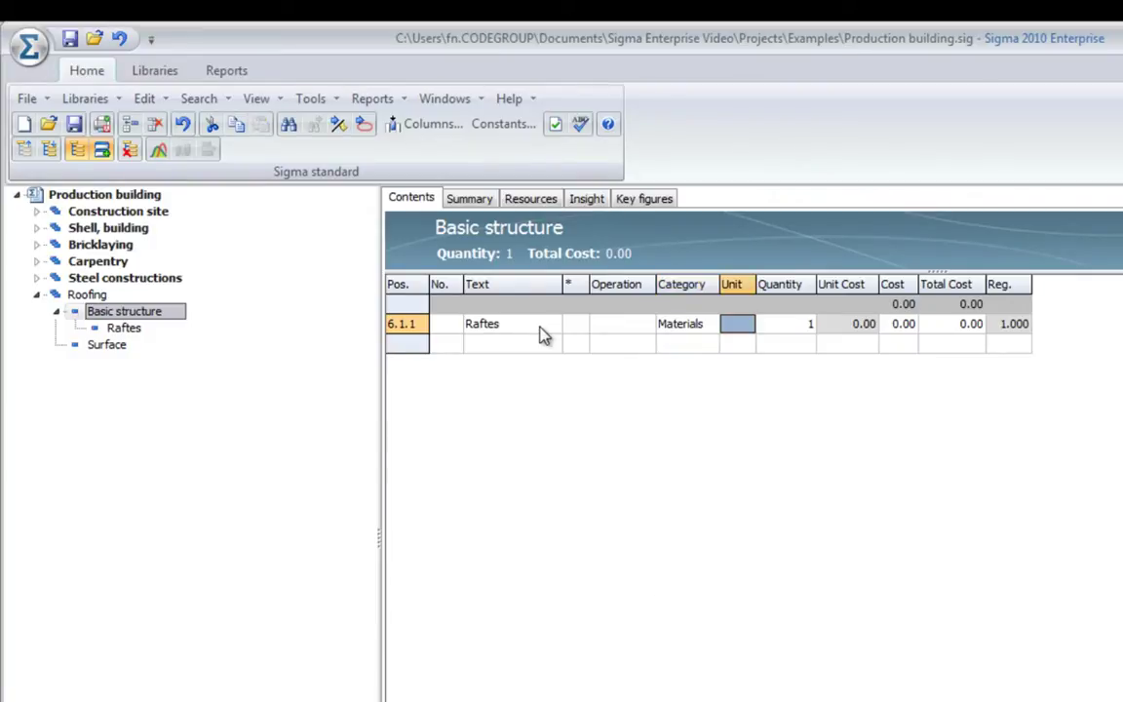
pyautogui.write('pcs')
pyautogui.press('Return')
pyautogui.press('Return')
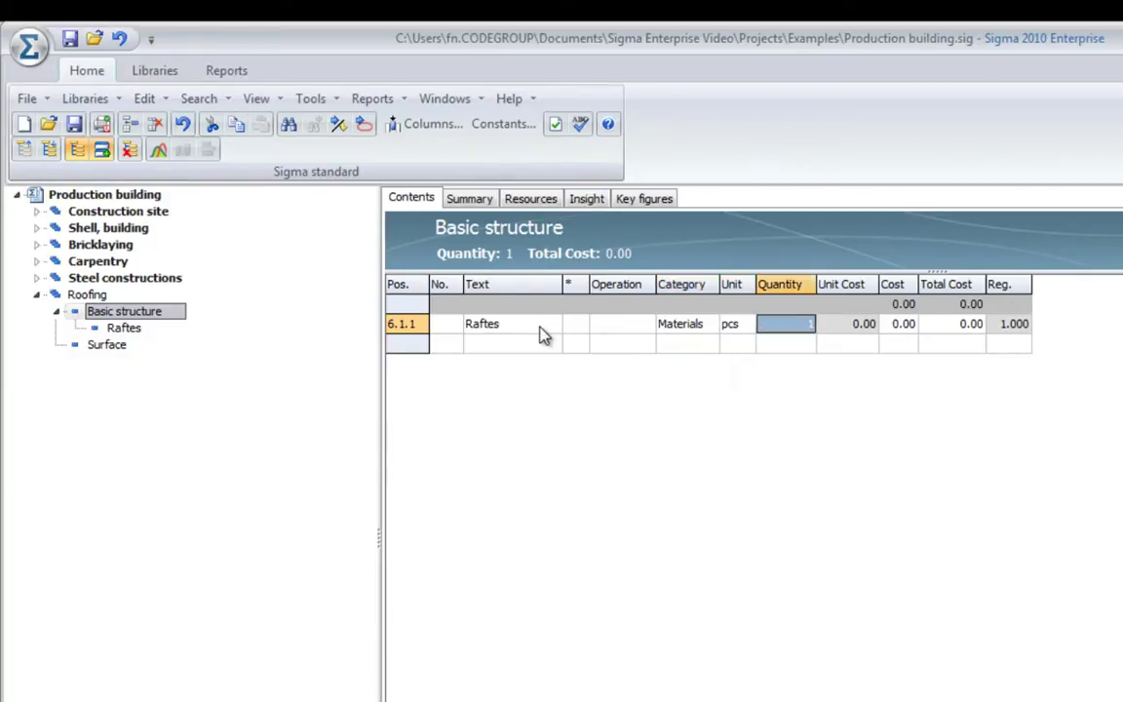
pyautogui.write('2*20')
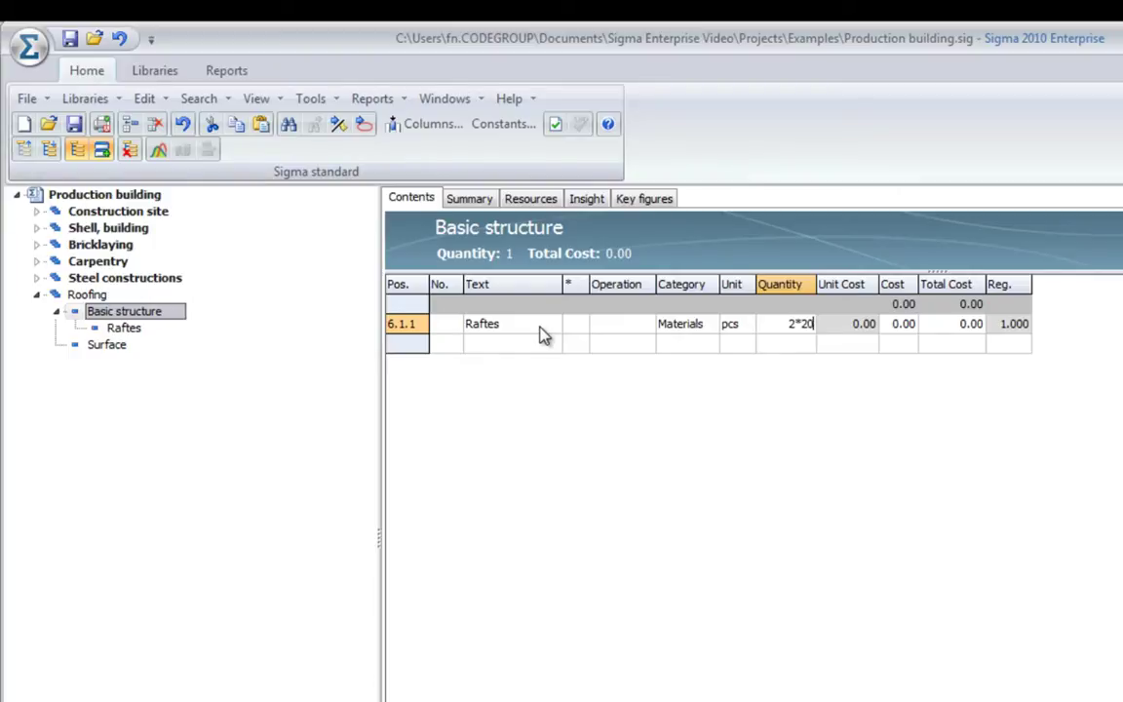
pyautogui.press('Return')
pyautogui.write('500')
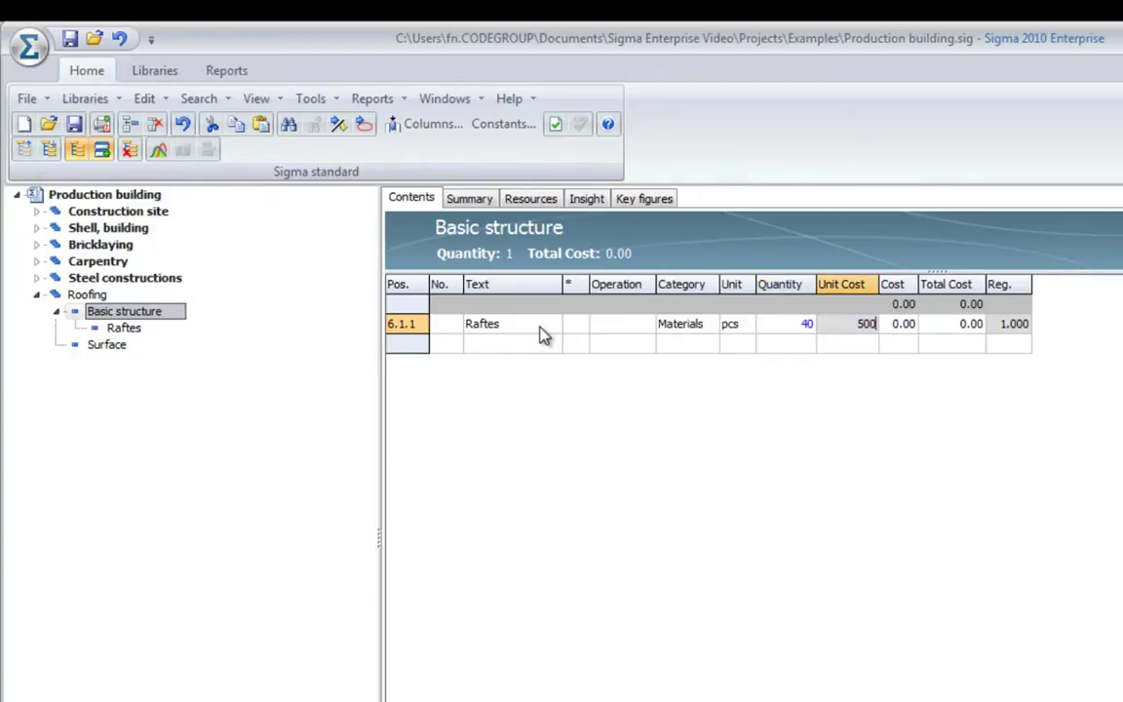
pyautogui.press('Return')
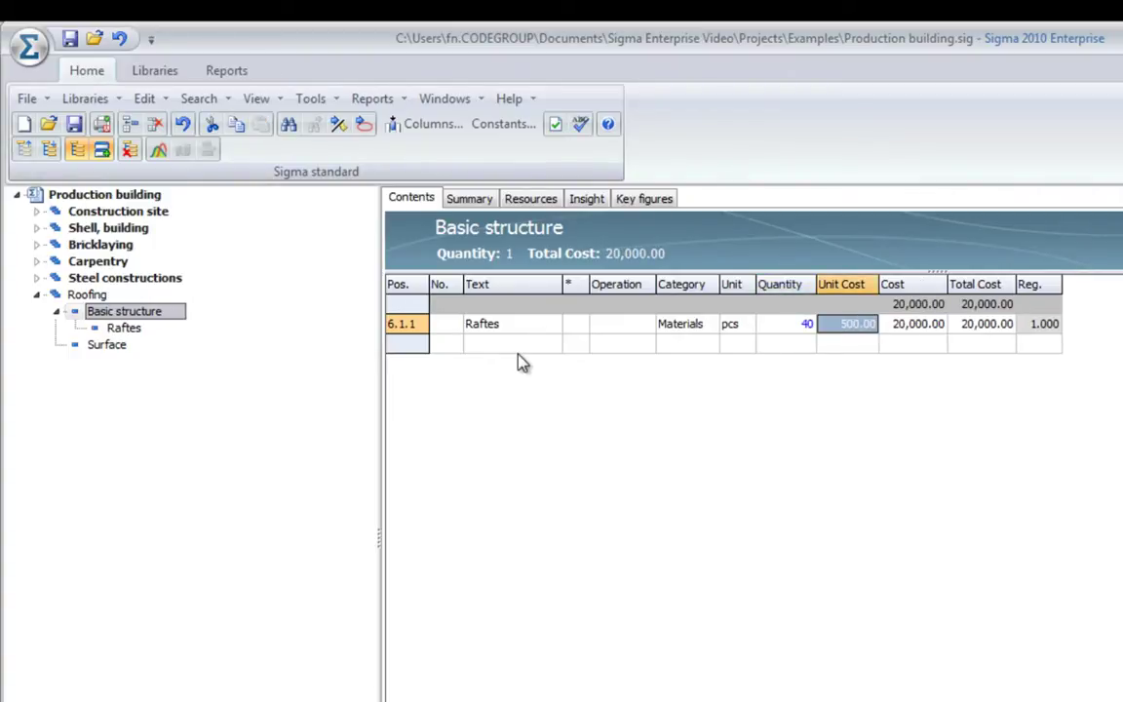
# Add Carpenter labour from the quick library with quantity 40*2 hours
pyautogui.click(519, 353)
pyautogui.write('car')
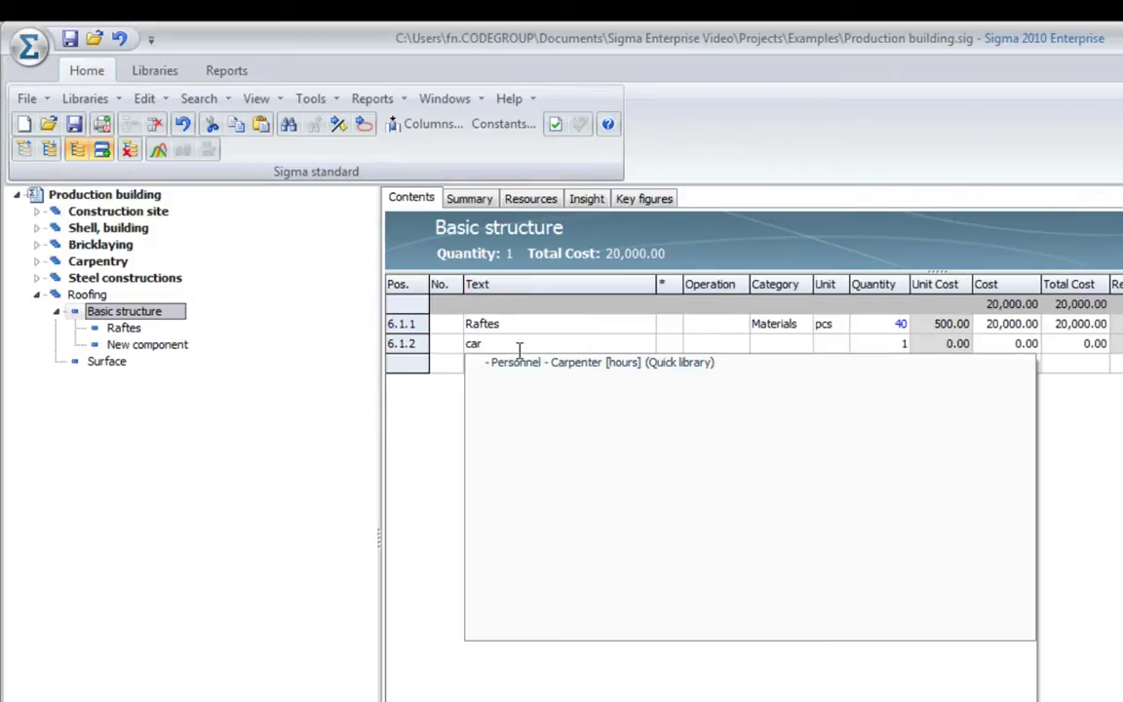
pyautogui.click(623, 363)
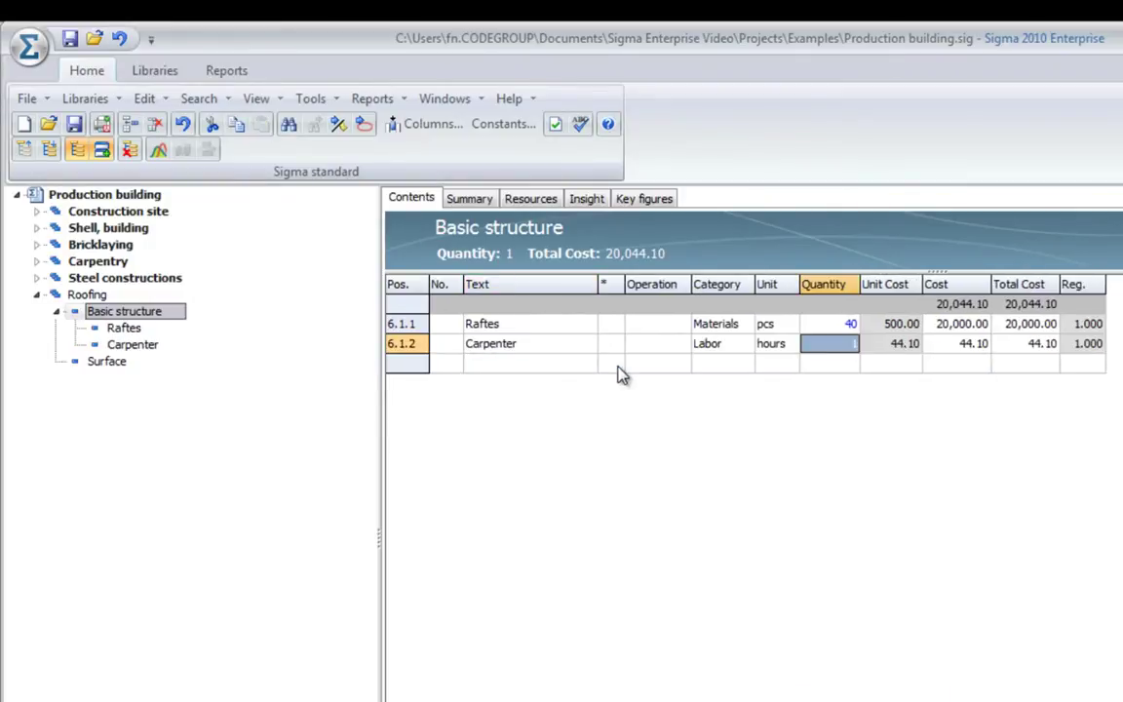
pyautogui.write('40*2')
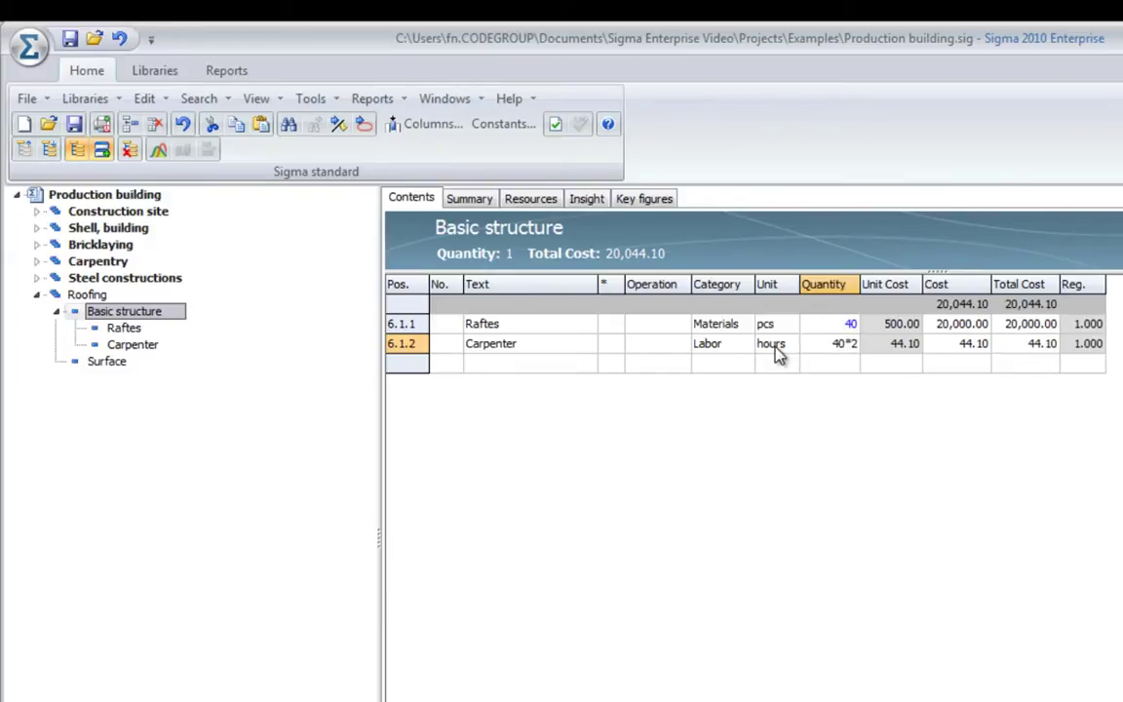
pyautogui.press('Return')
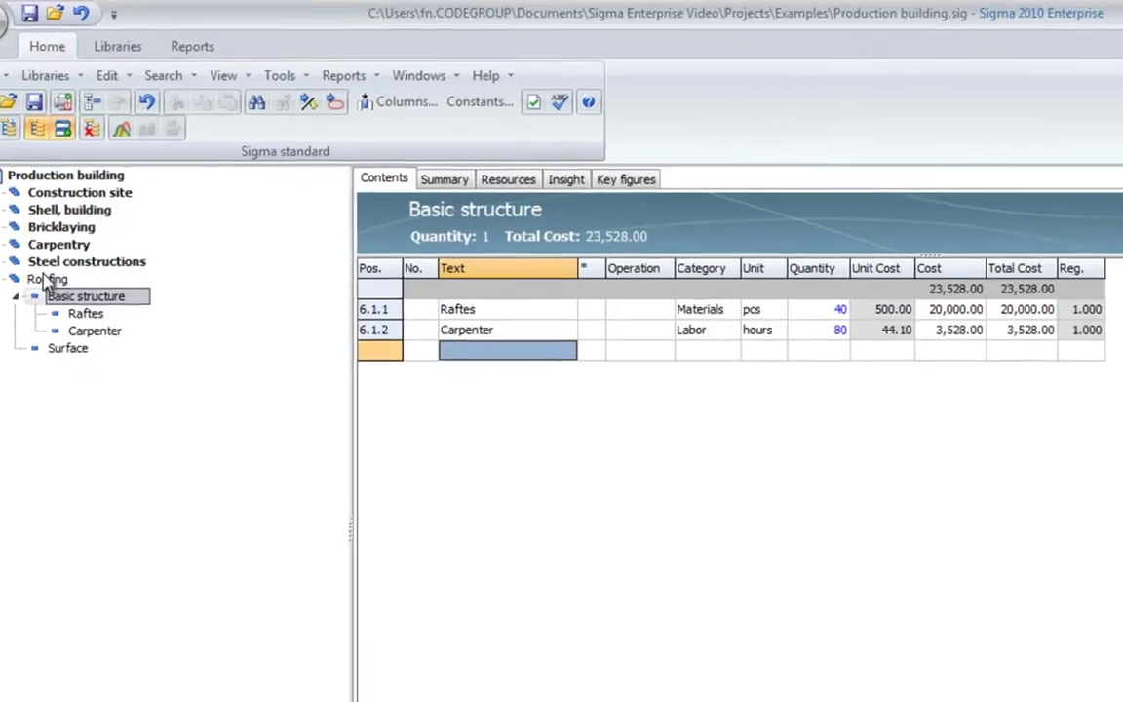
# Select Roofing in the tree to display its contents
pyautogui.click(47, 280)
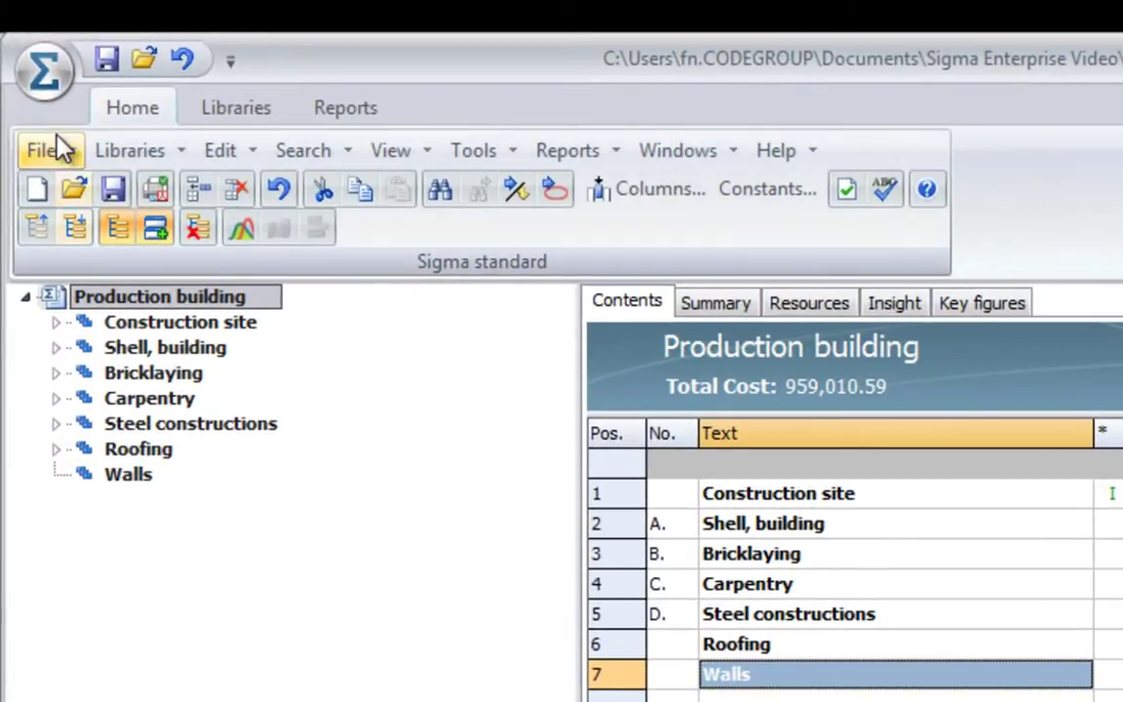
# Open the Parking Building.sig project alongside the Production building estimate
pyautogui.click(57, 149)
pyautogui.click(115, 234)
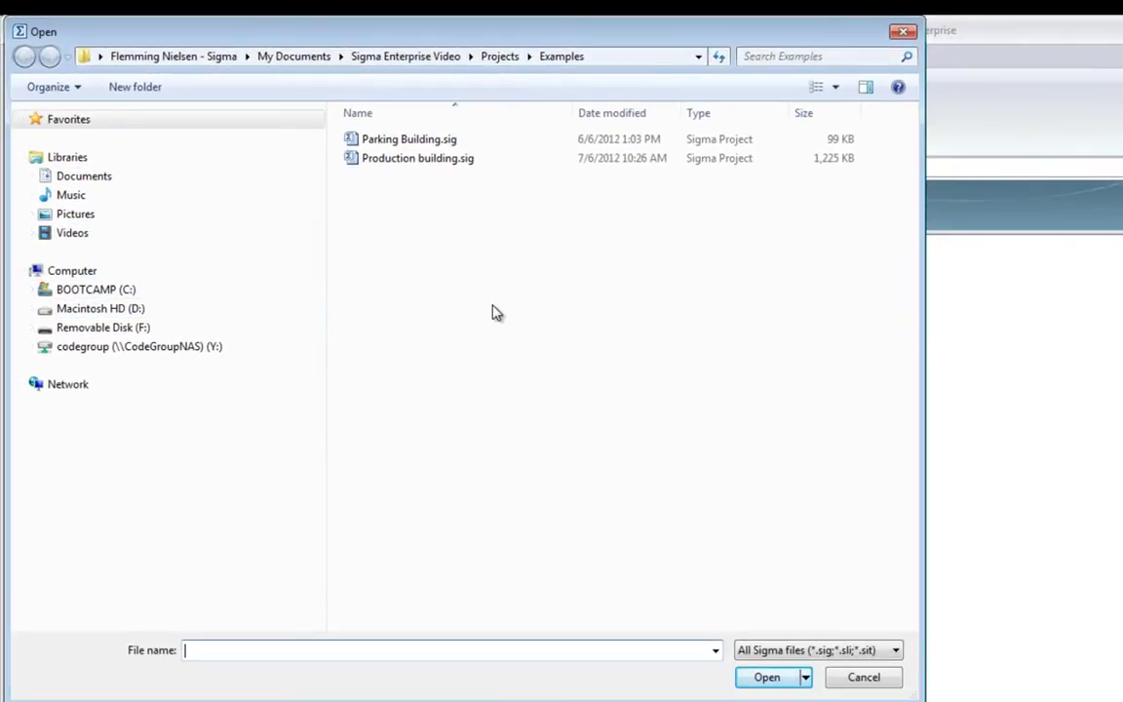
pyautogui.click(431, 142)
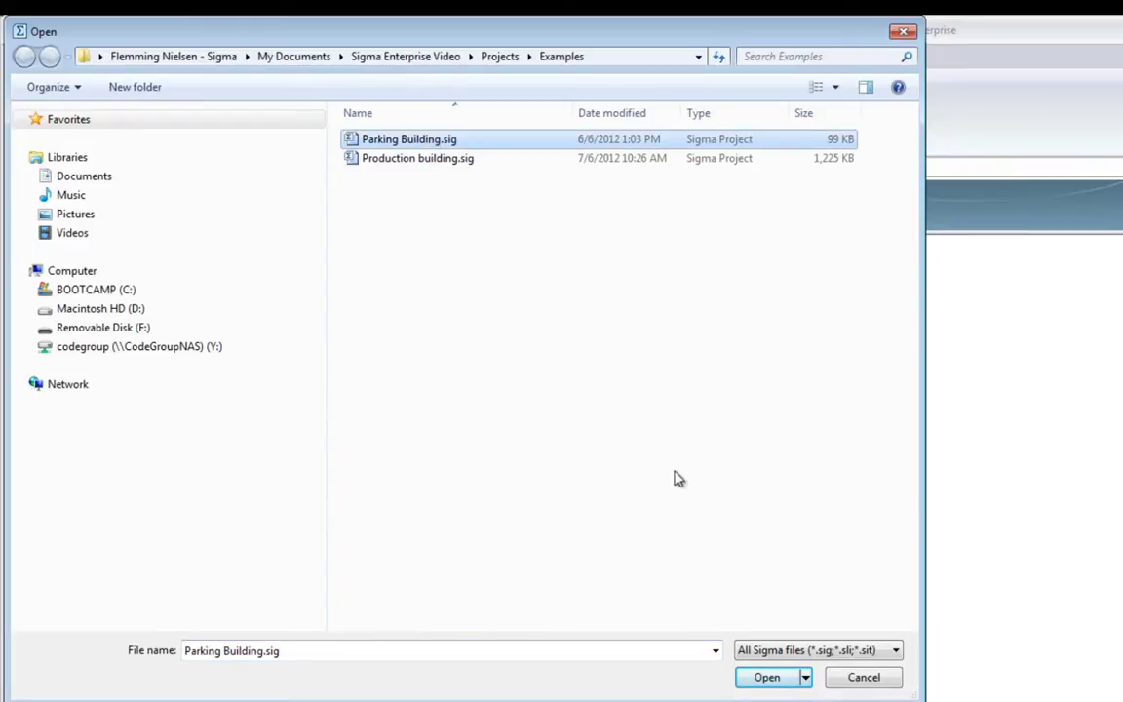
pyautogui.click(767, 676)
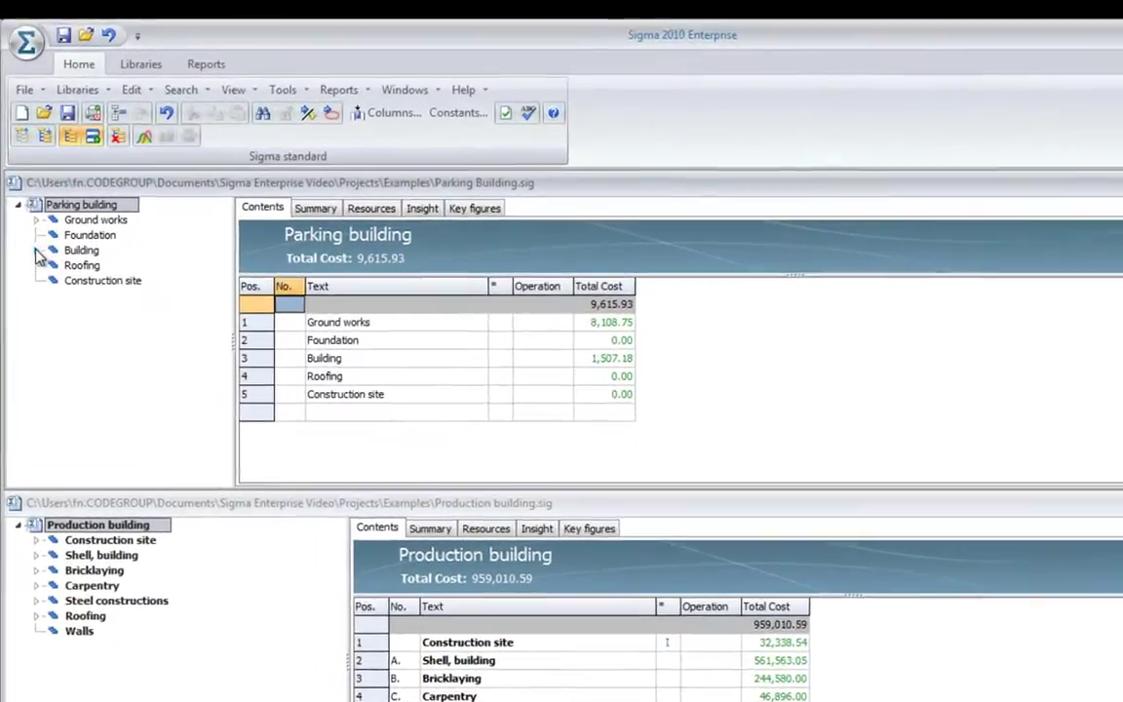
# Drag Cavity wall of bricks + isolation from Parking building's Building onto Production building's Walls
pyautogui.click(30, 206)
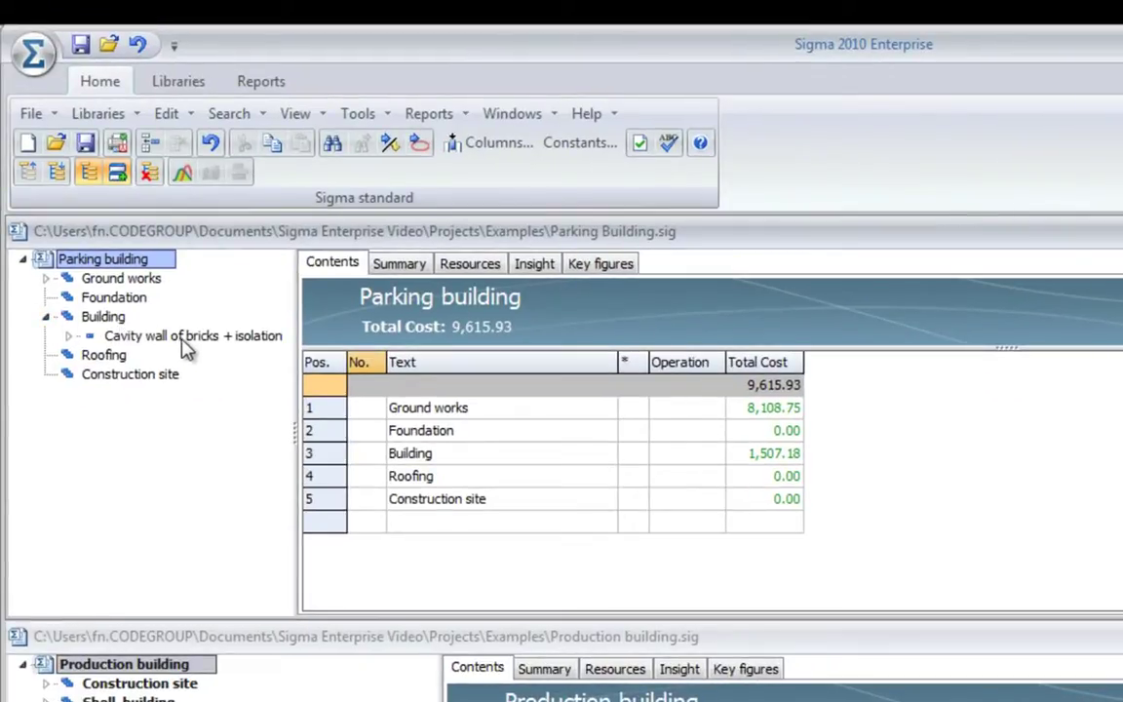
pyautogui.click(186, 342)
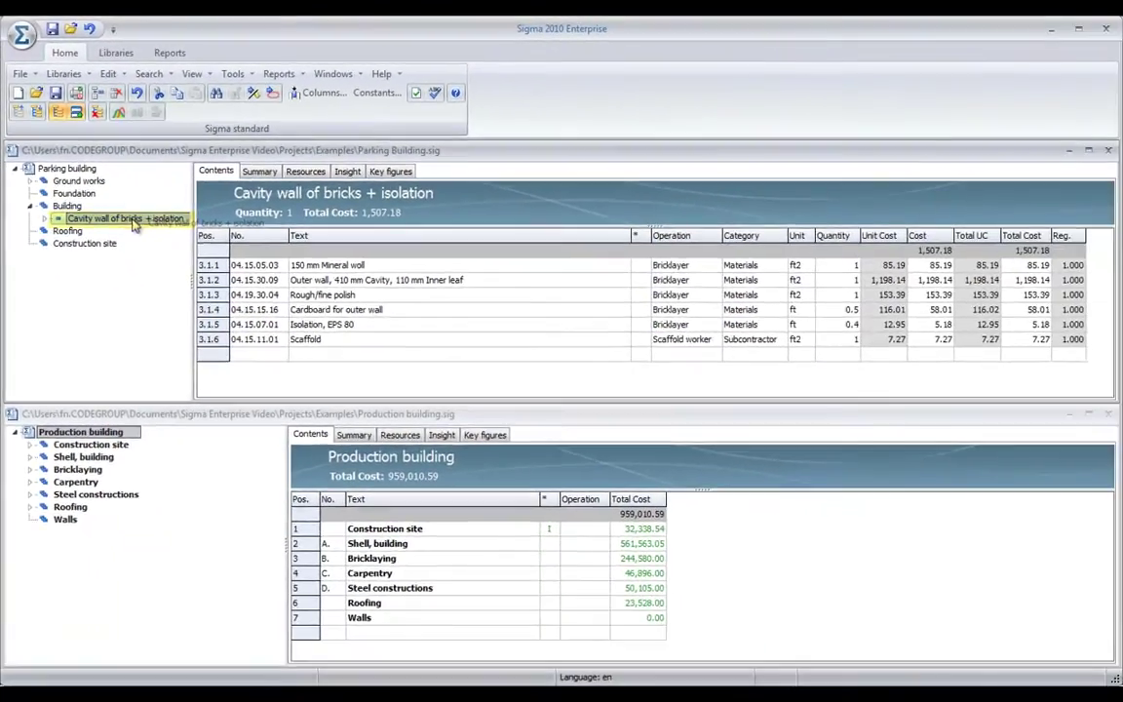
pyautogui.moveTo(134, 225); pyautogui.dragTo(70, 523)
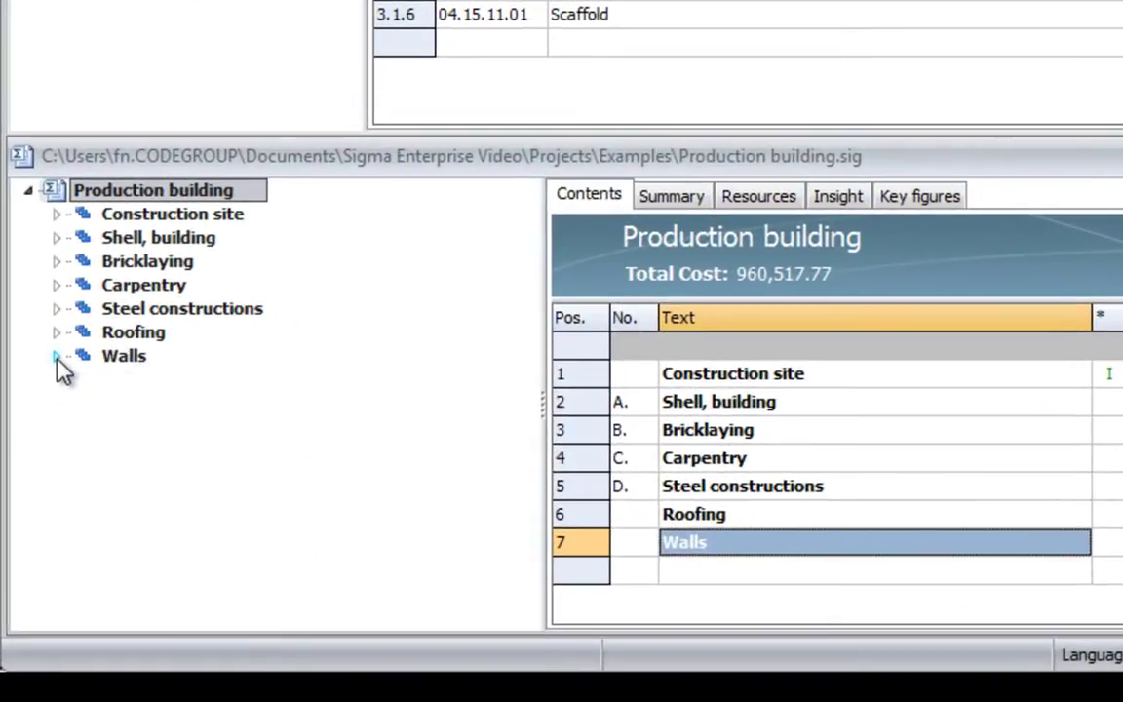
# Expand Walls and list the copied cavity wall assembly's six cost items in the tree
pyautogui.click(56, 357)
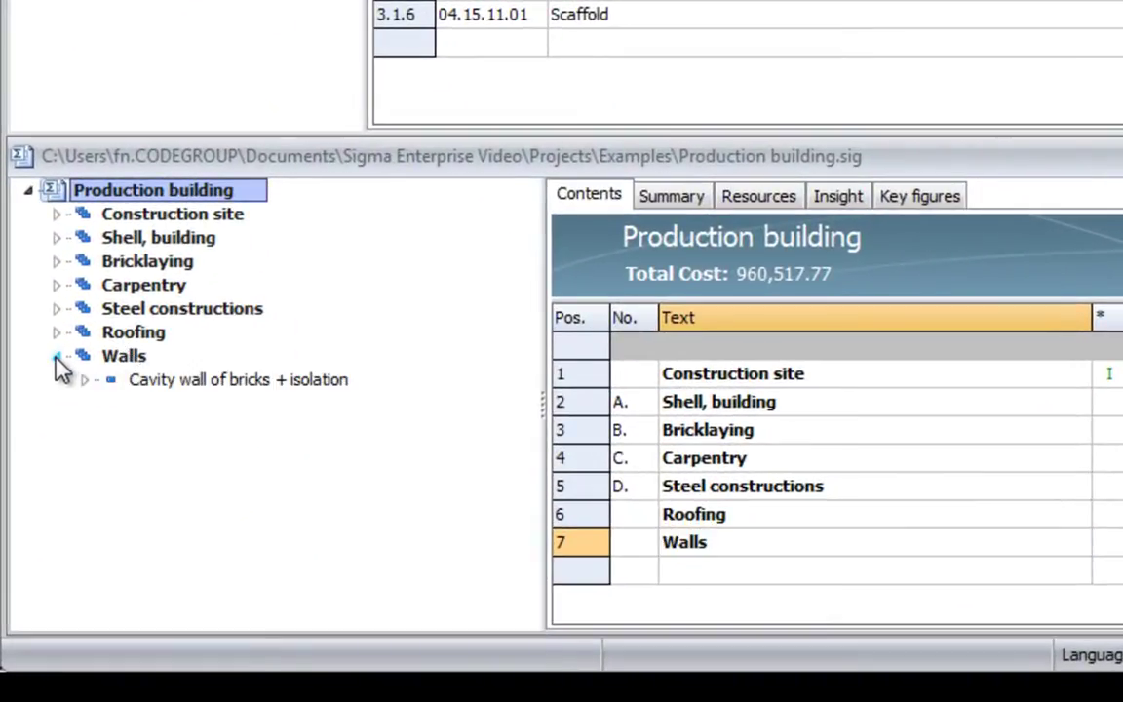
pyautogui.click(242, 382)
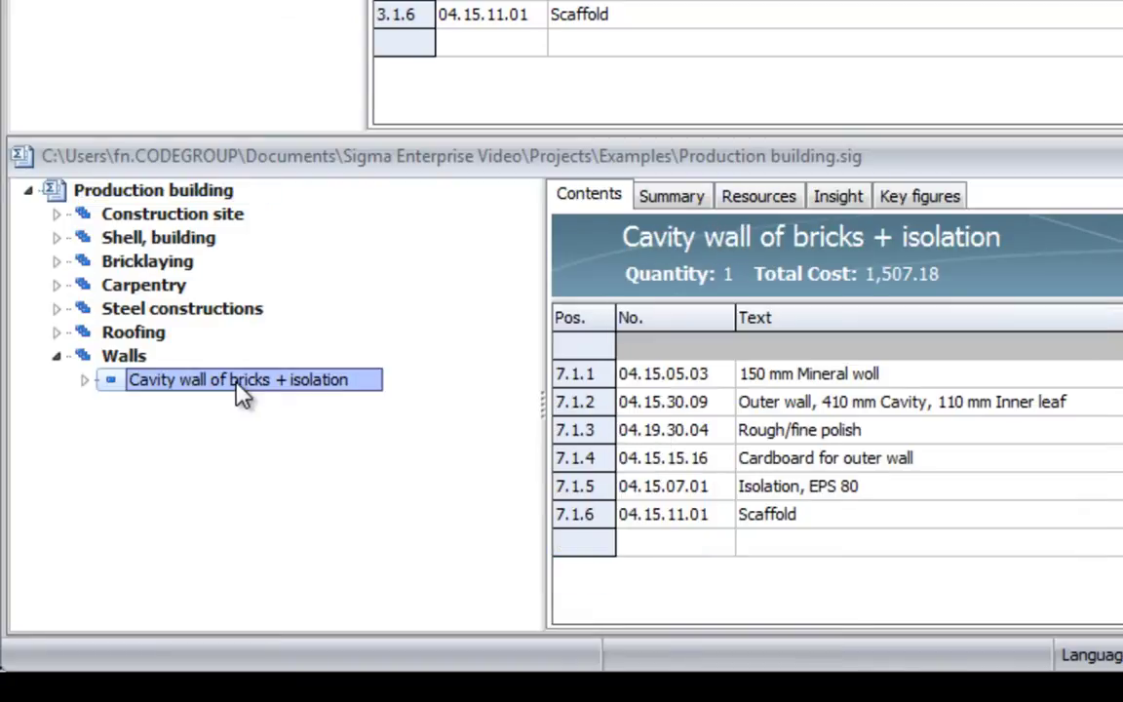
pyautogui.click(85, 380)
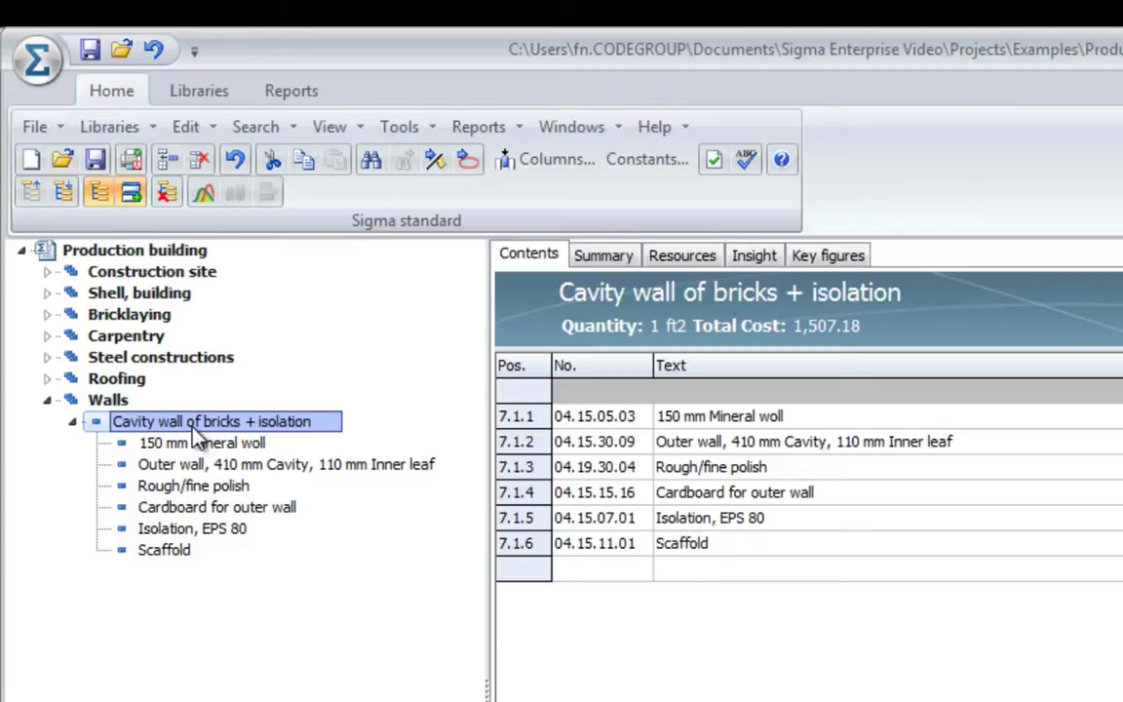
# Create a new library project named 'Assemblies' through the New wizard
pyautogui.click(30, 57)
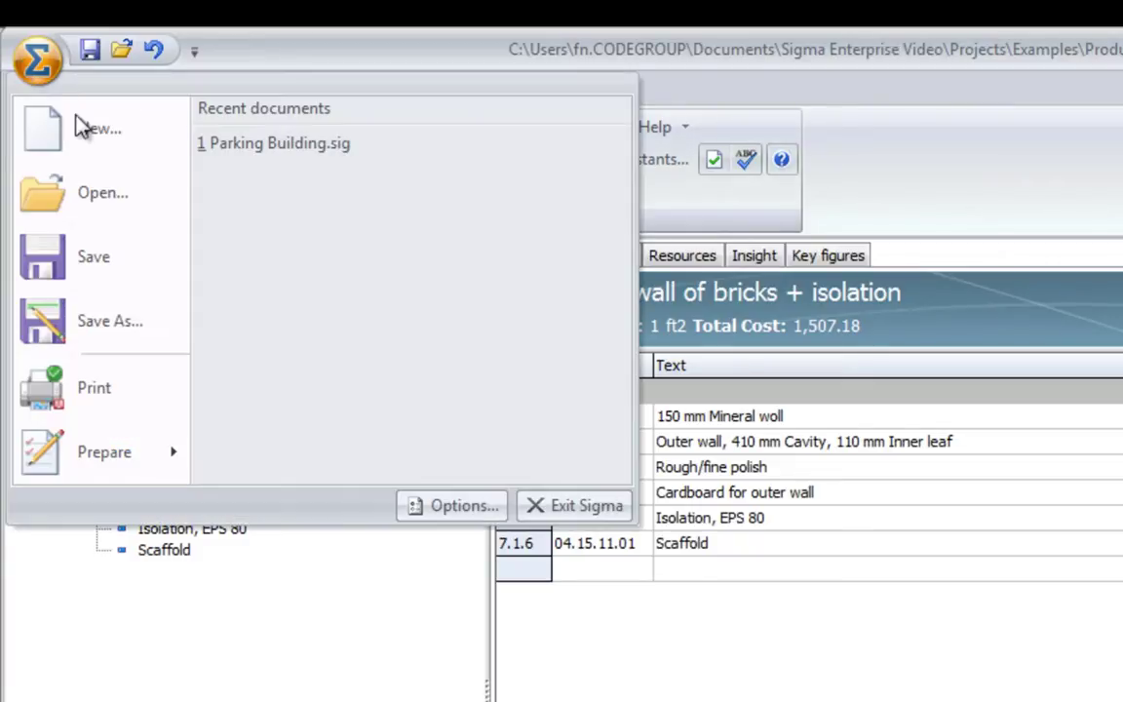
pyautogui.click(88, 125)
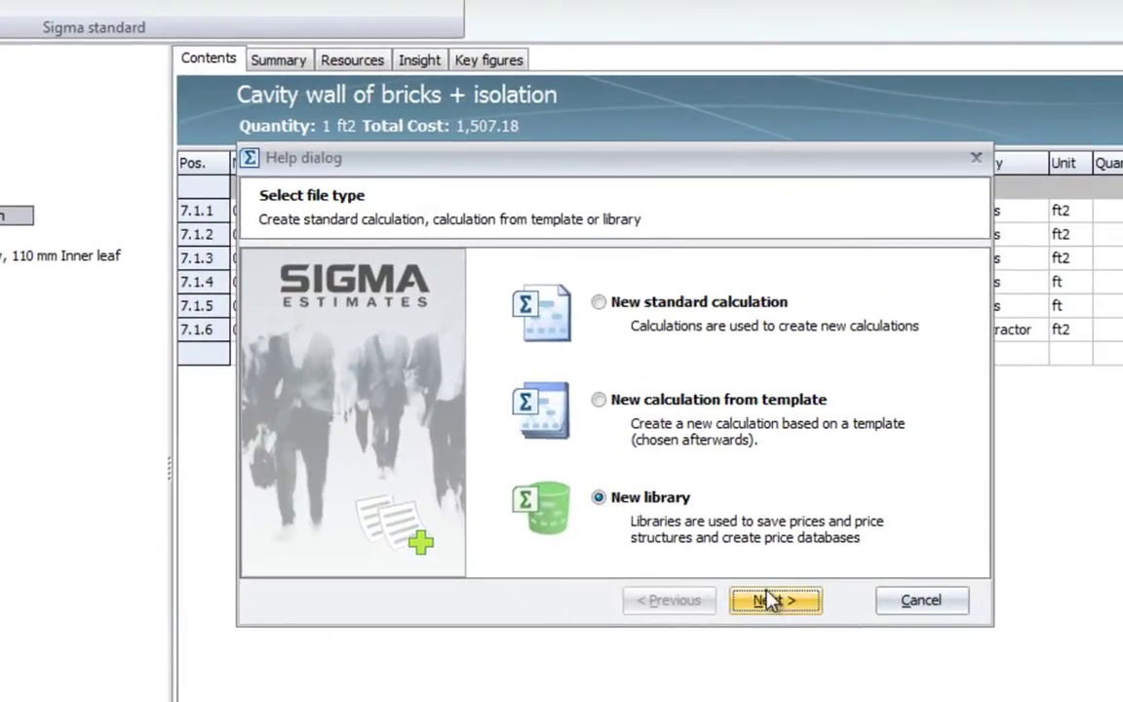
pyautogui.click(773, 602)
pyautogui.write('Assemblies')
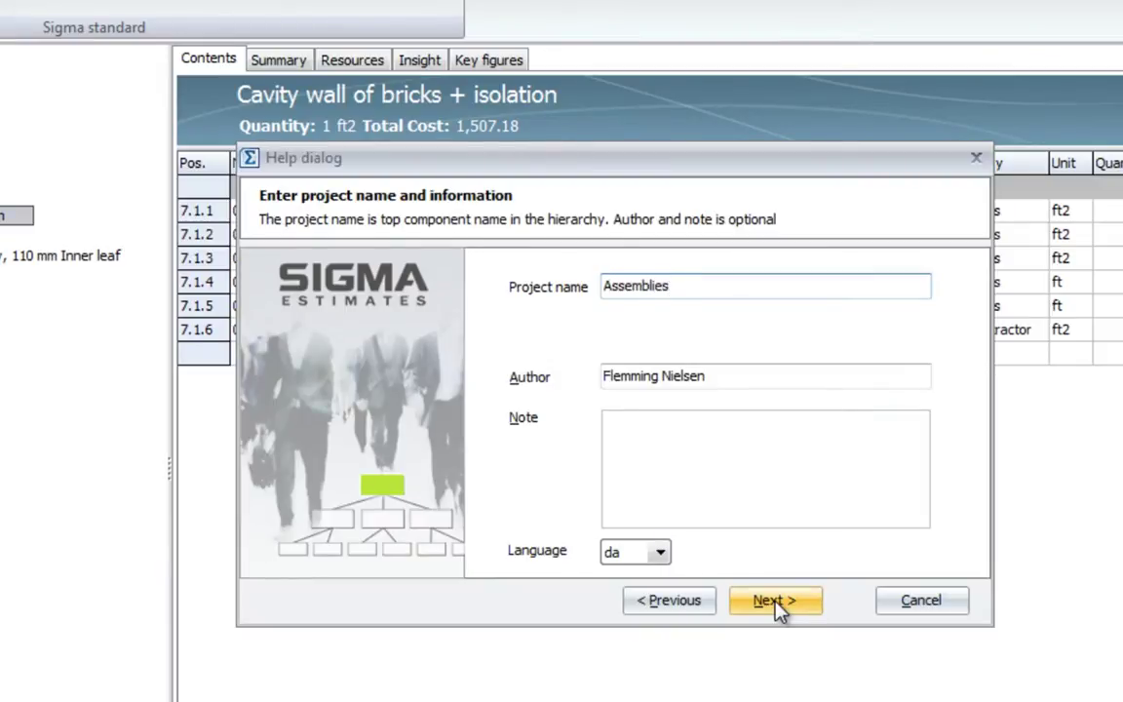
pyautogui.click(775, 601)
pyautogui.click(776, 601)
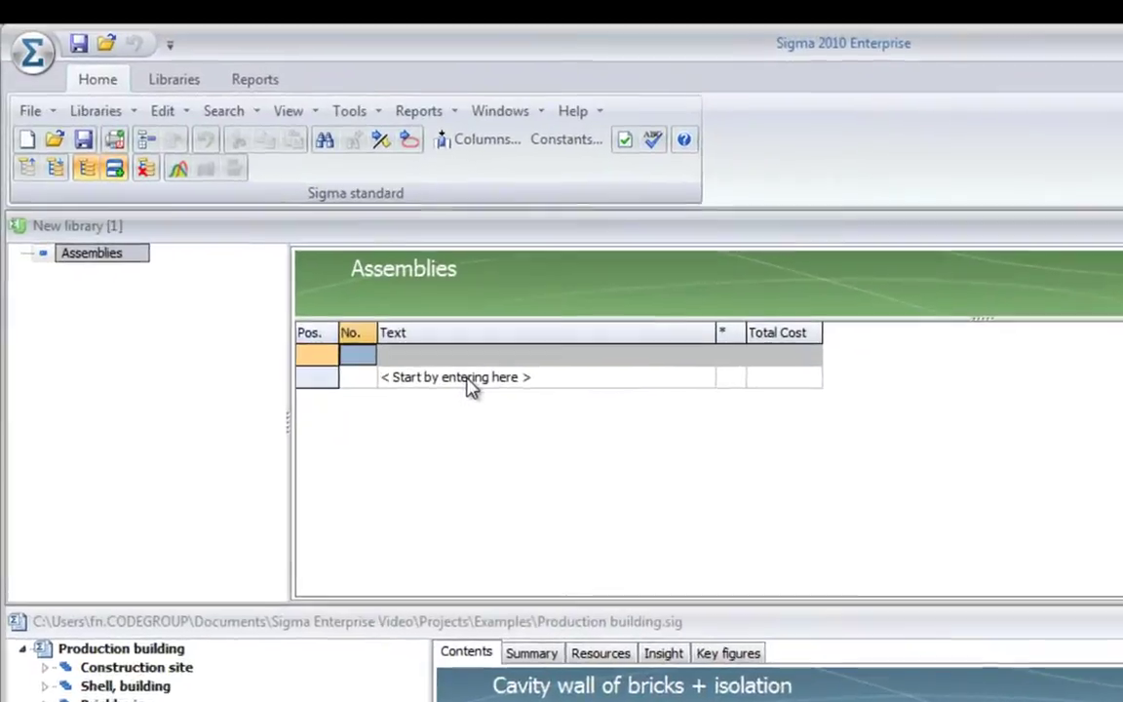
# Enter Walls and Roofing as the library's first two components
pyautogui.click(467, 380)
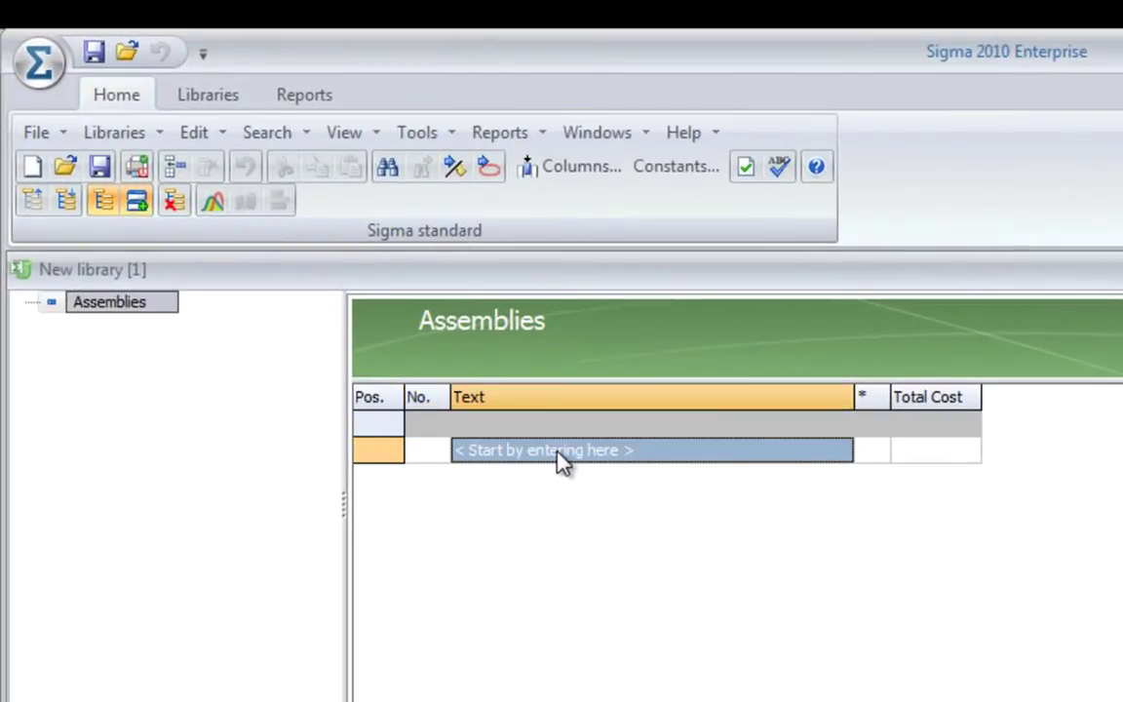
pyautogui.write('Walls')
pyautogui.press('Return')
pyautogui.press('Return')
pyautogui.write('Roofing')
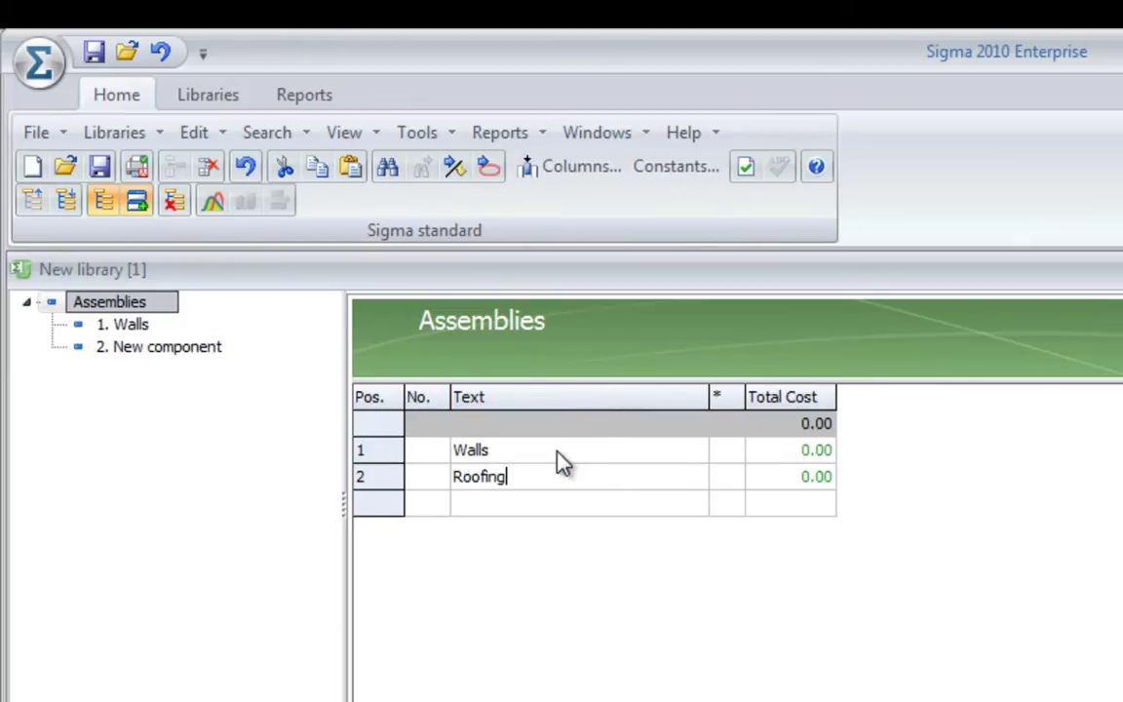
pyautogui.press('Return')
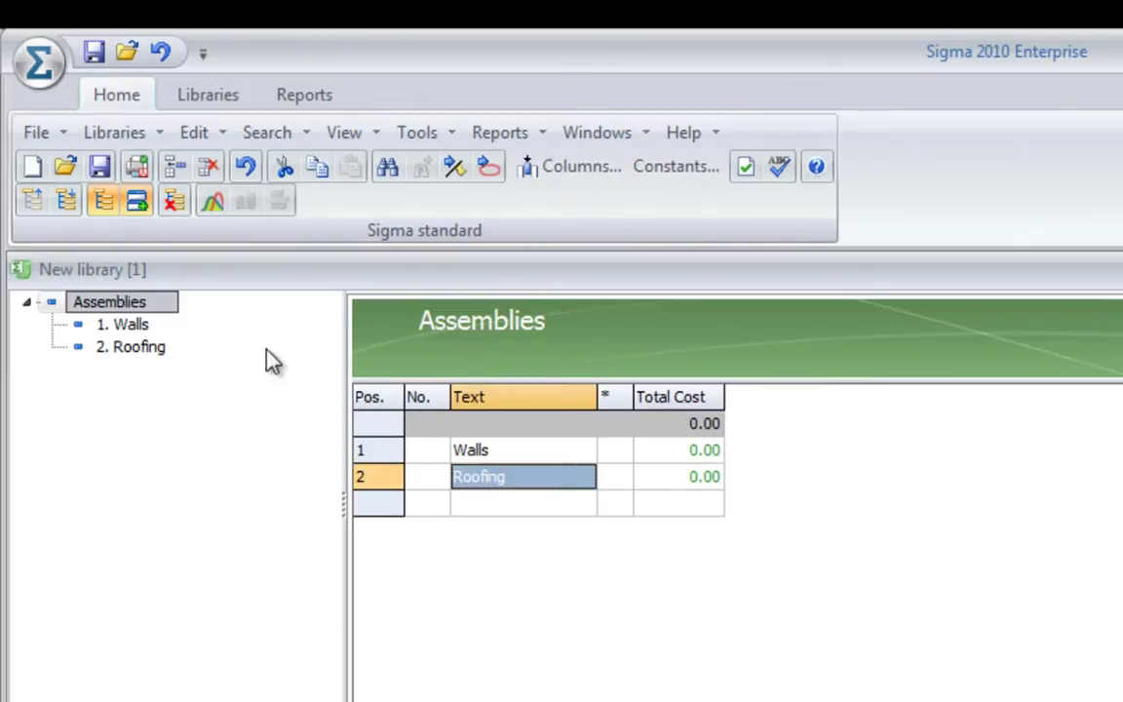
# Copy the Cavity wall of bricks + isolation assembly into the library's Walls component
pyautogui.click(140, 330)
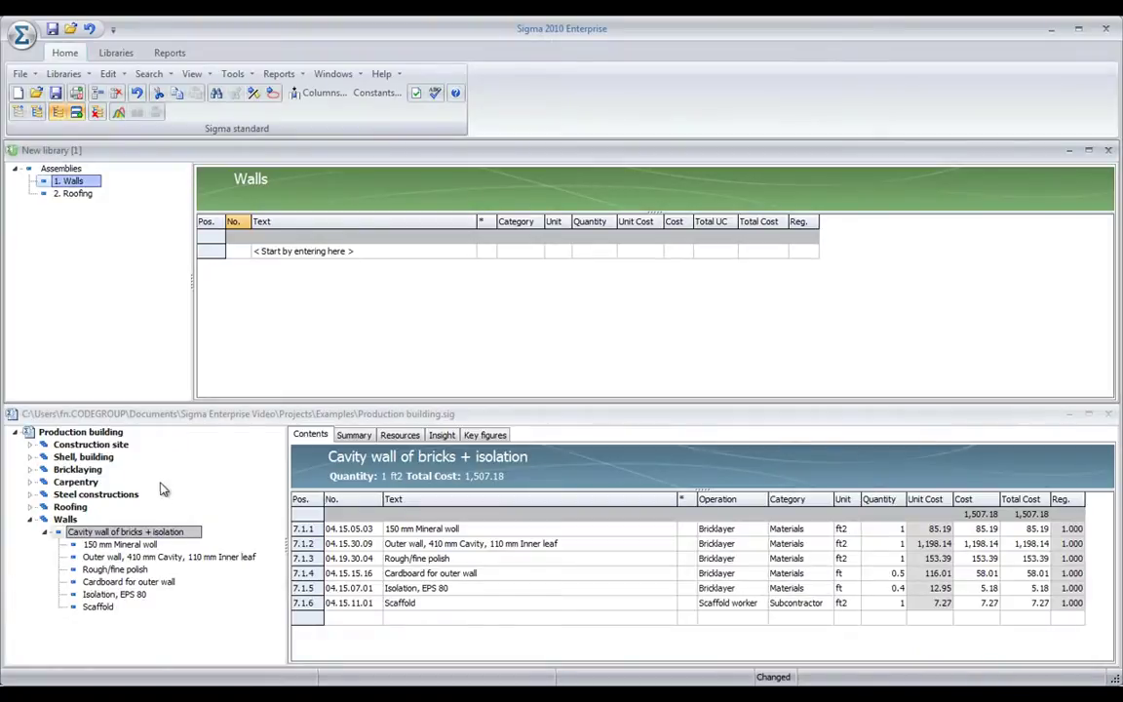
pyautogui.click(108, 533)
pyautogui.click(251, 334)
pyautogui.moveTo(268, 258); pyautogui.dragTo(269, 258)
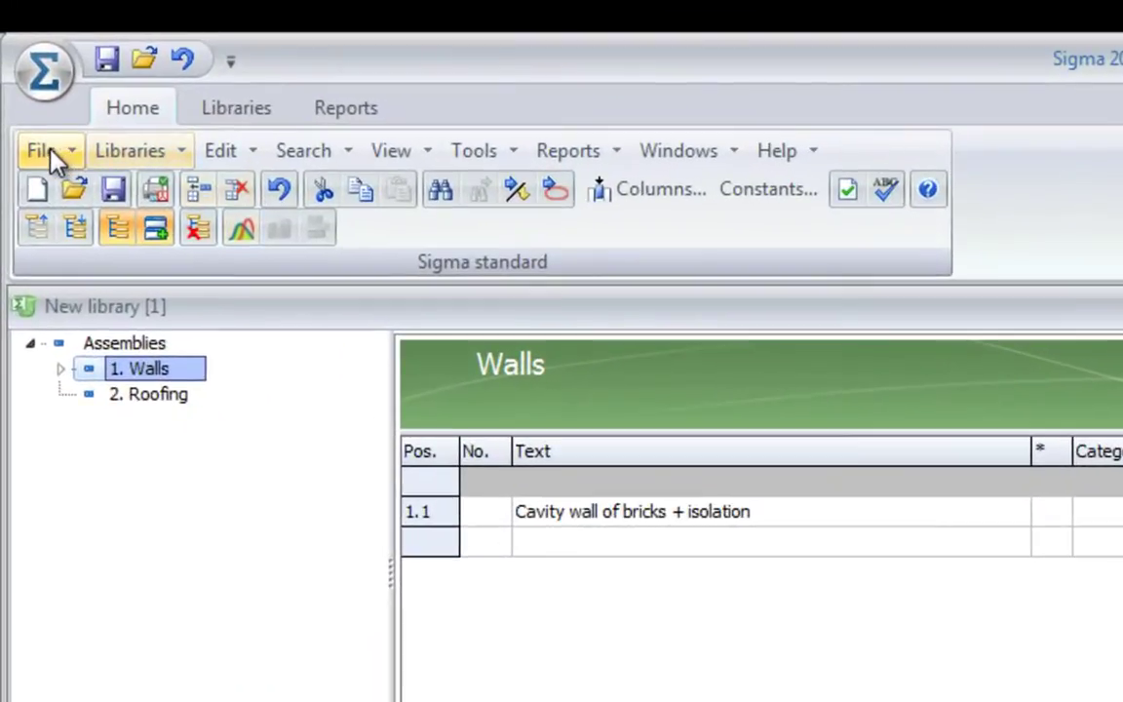
# Save the new library as Assemblies.sli
pyautogui.click(20, 73)
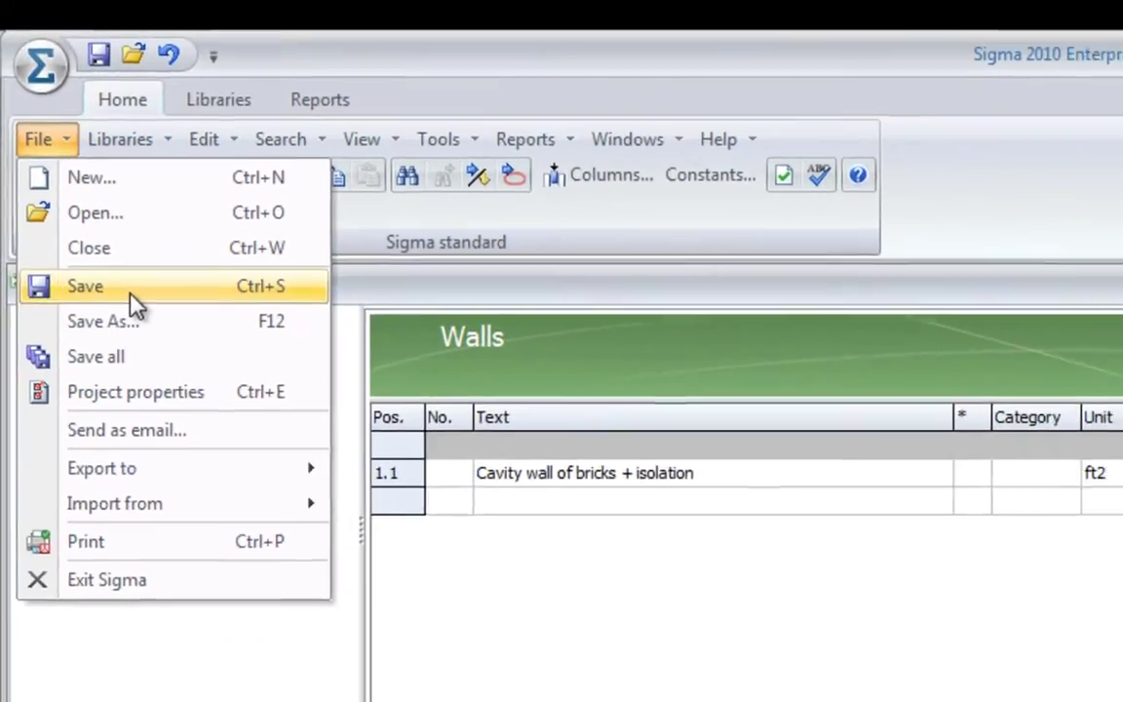
pyautogui.click(137, 312)
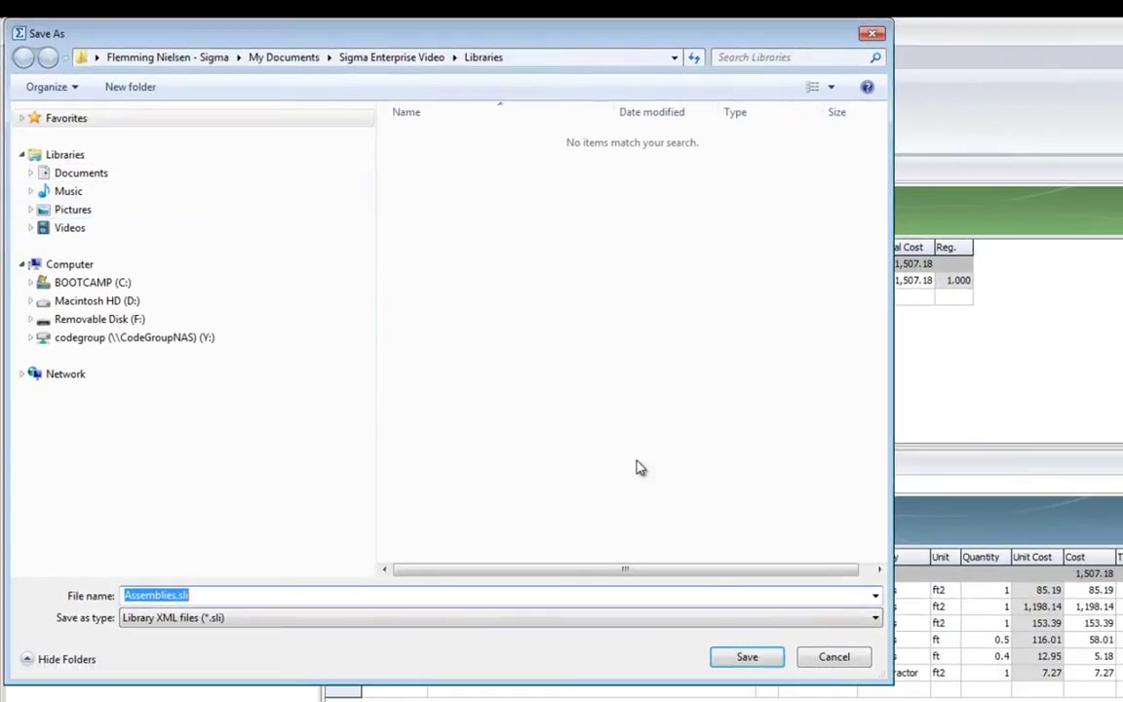
pyautogui.click(741, 659)
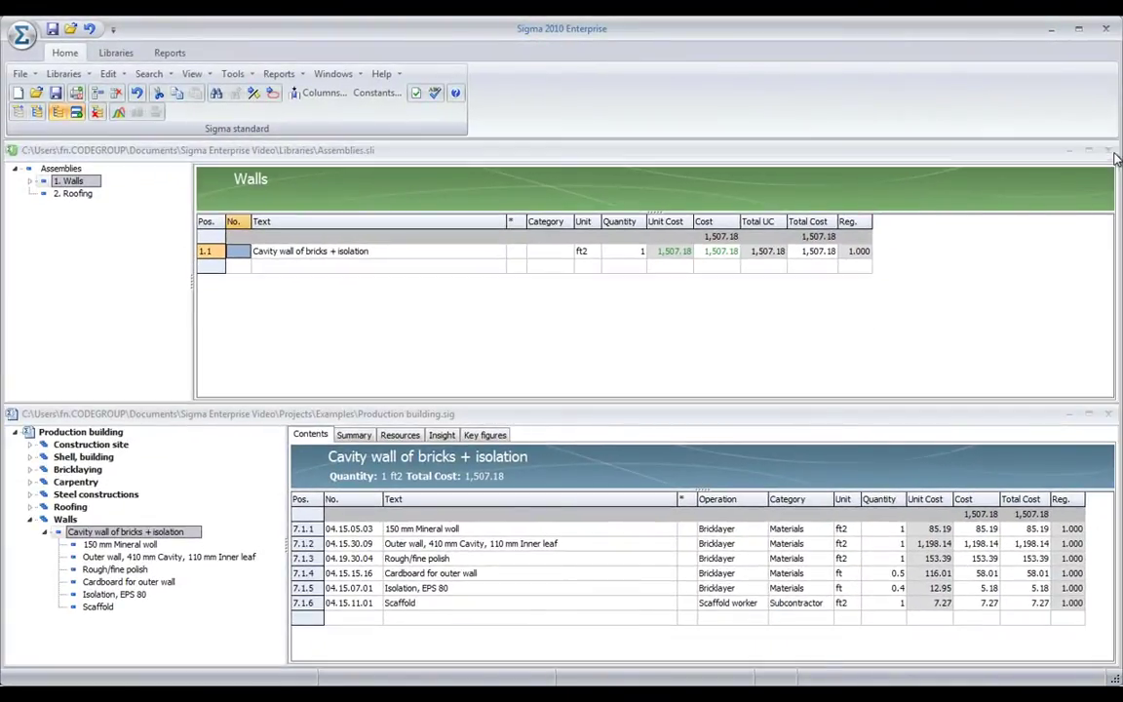
# Close the library window, reopen Assemblies from Libraries, and expand its Walls group
pyautogui.click(1109, 150)
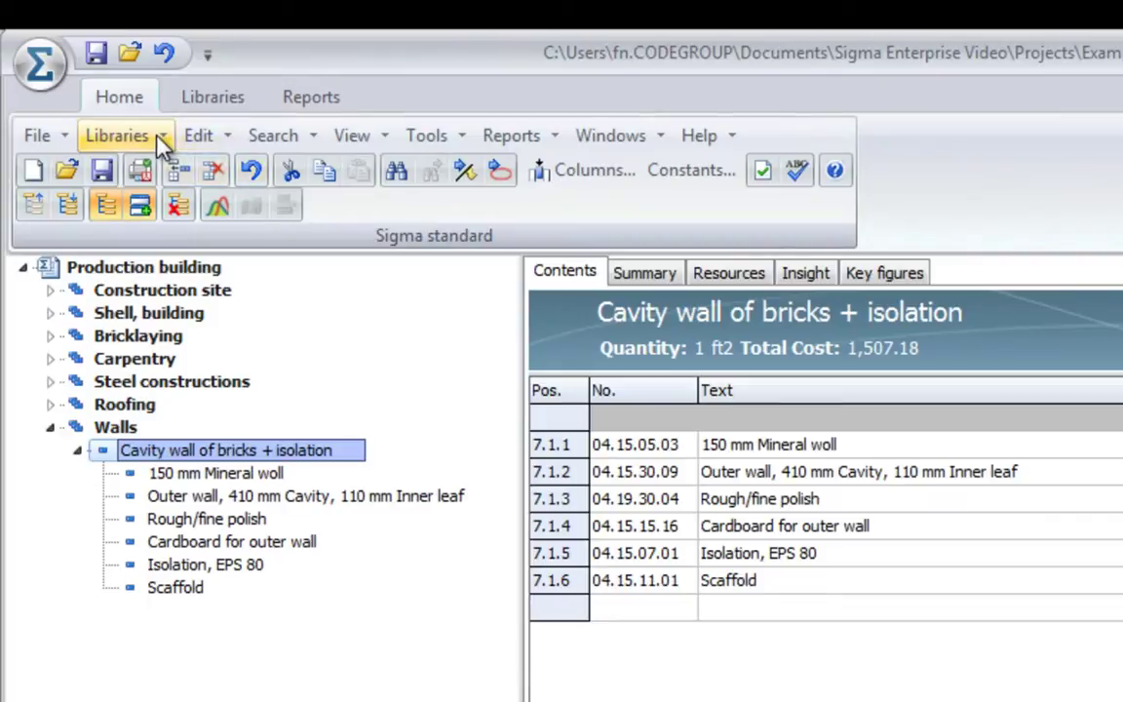
pyautogui.click(114, 98)
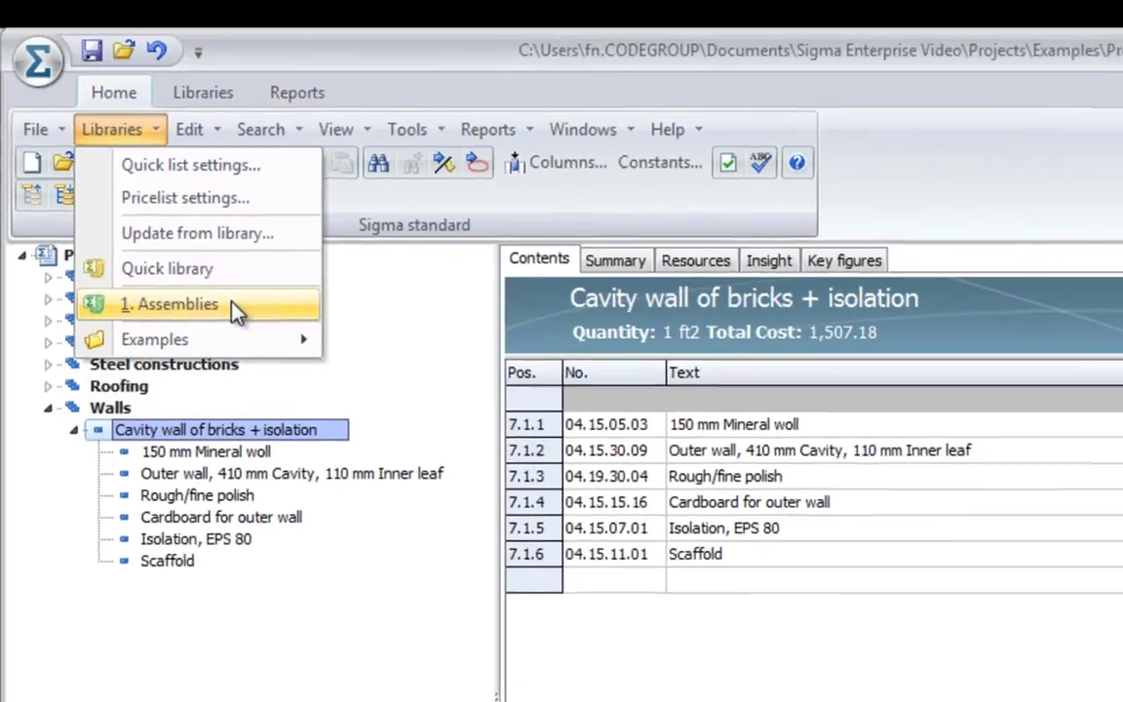
pyautogui.click(239, 318)
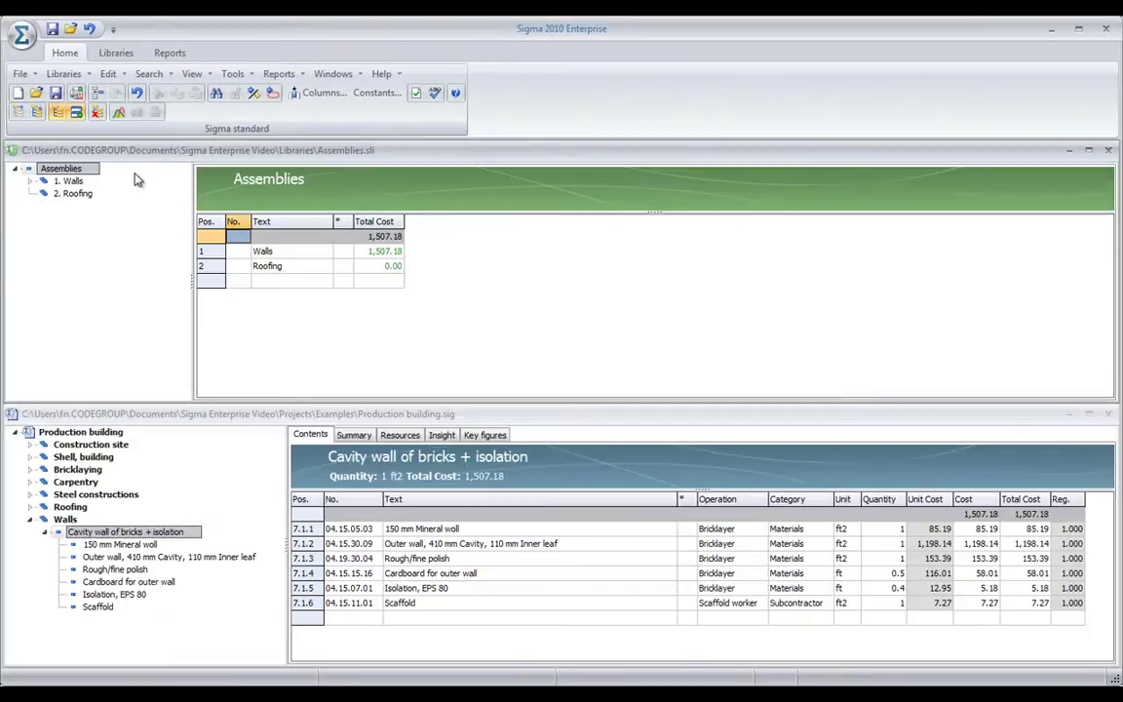
pyautogui.click(41, 181)
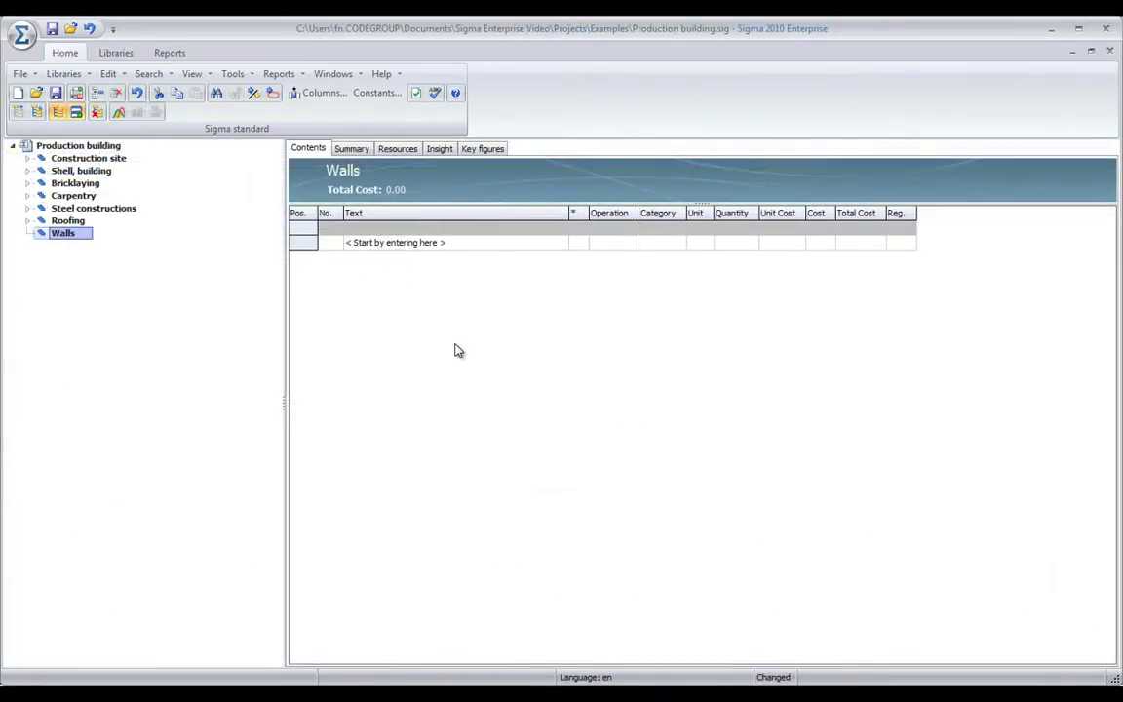
# Insert the cavity brick wall assembly into Walls from the quick list with quantity 60 ft2
pyautogui.click(398, 247)
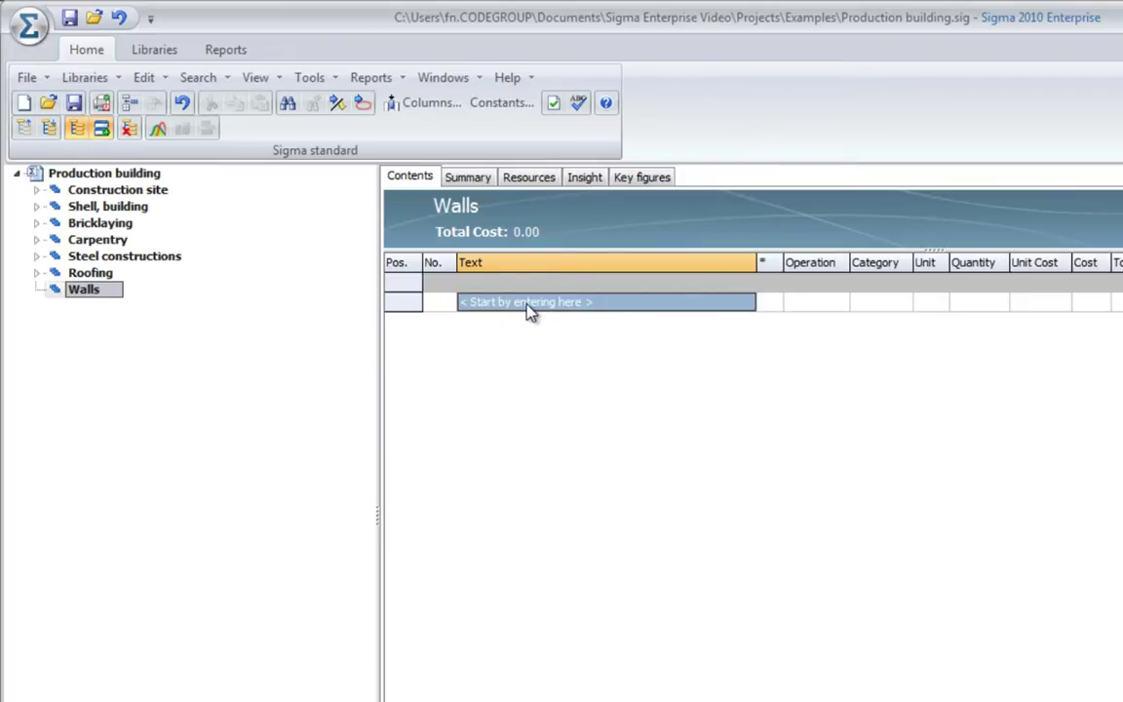
pyautogui.write('walls')
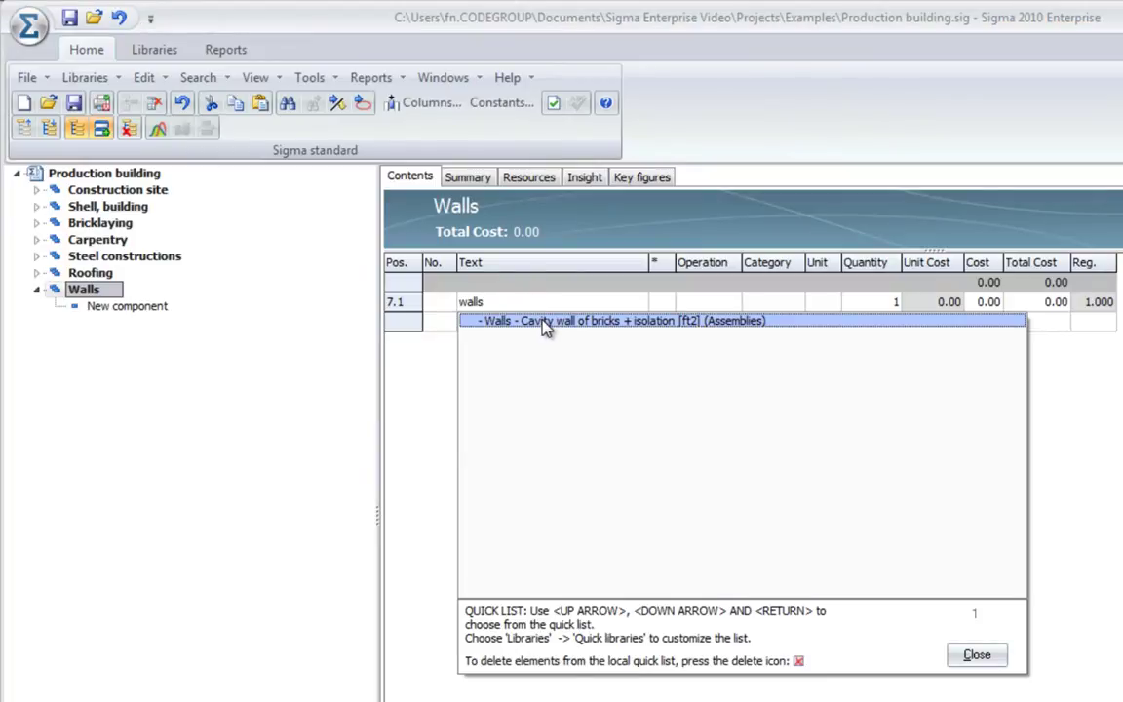
pyautogui.click(544, 321)
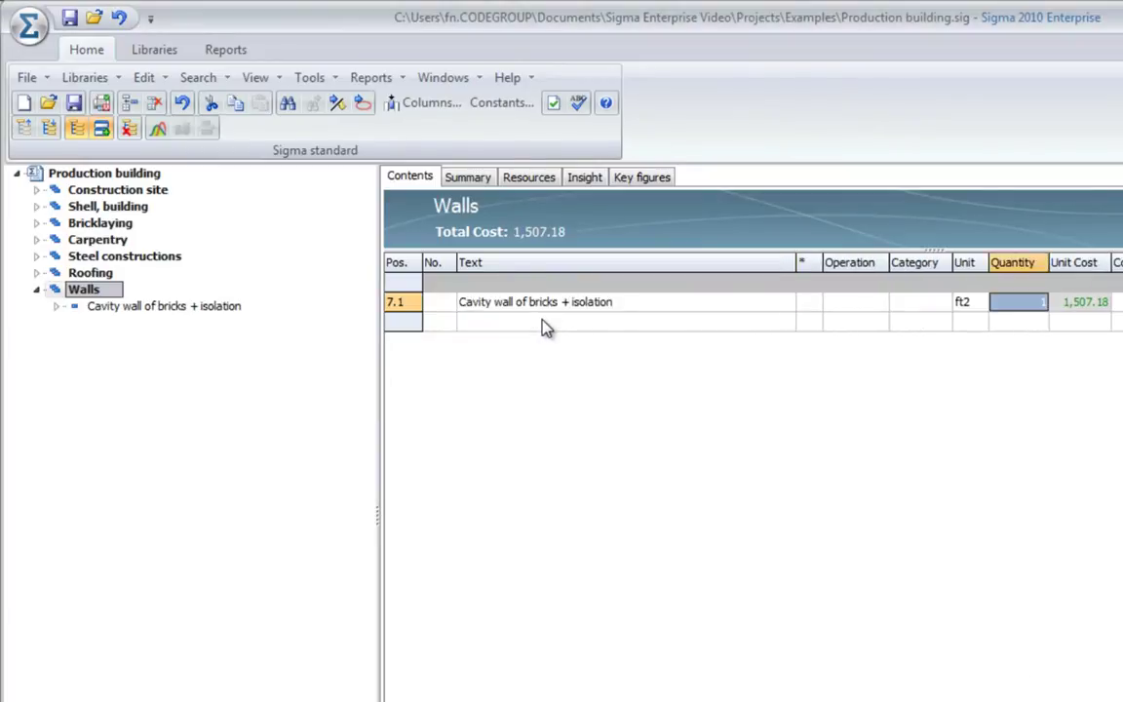
pyautogui.write('60')
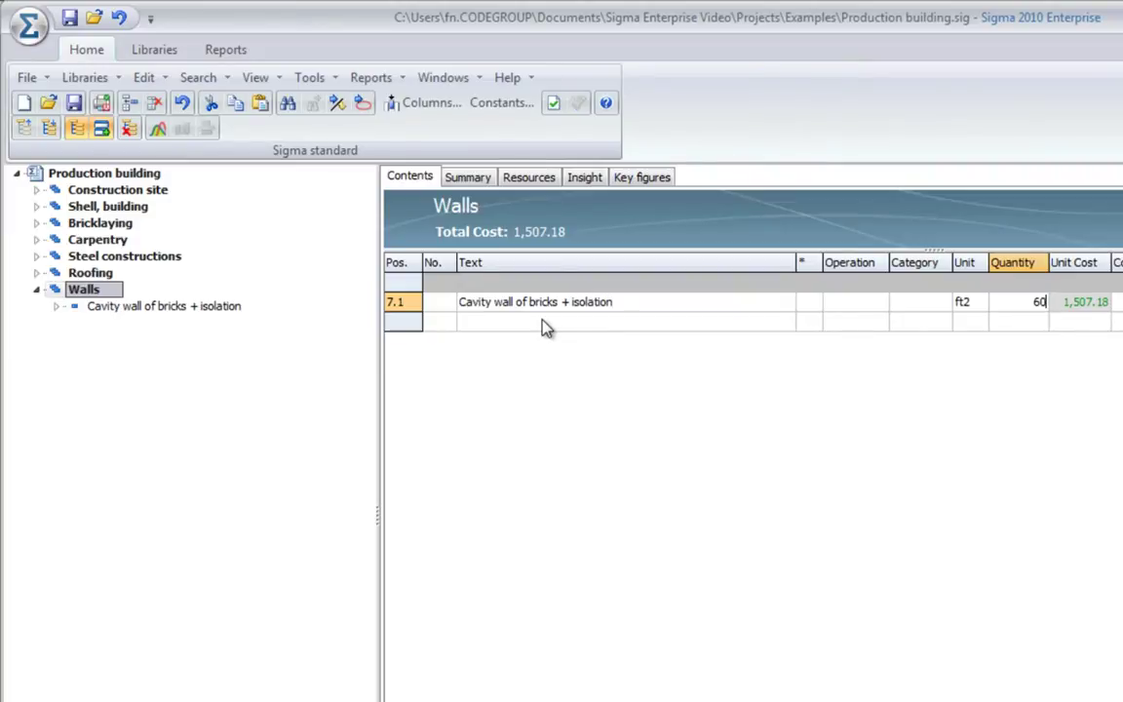
pyautogui.press('Return')
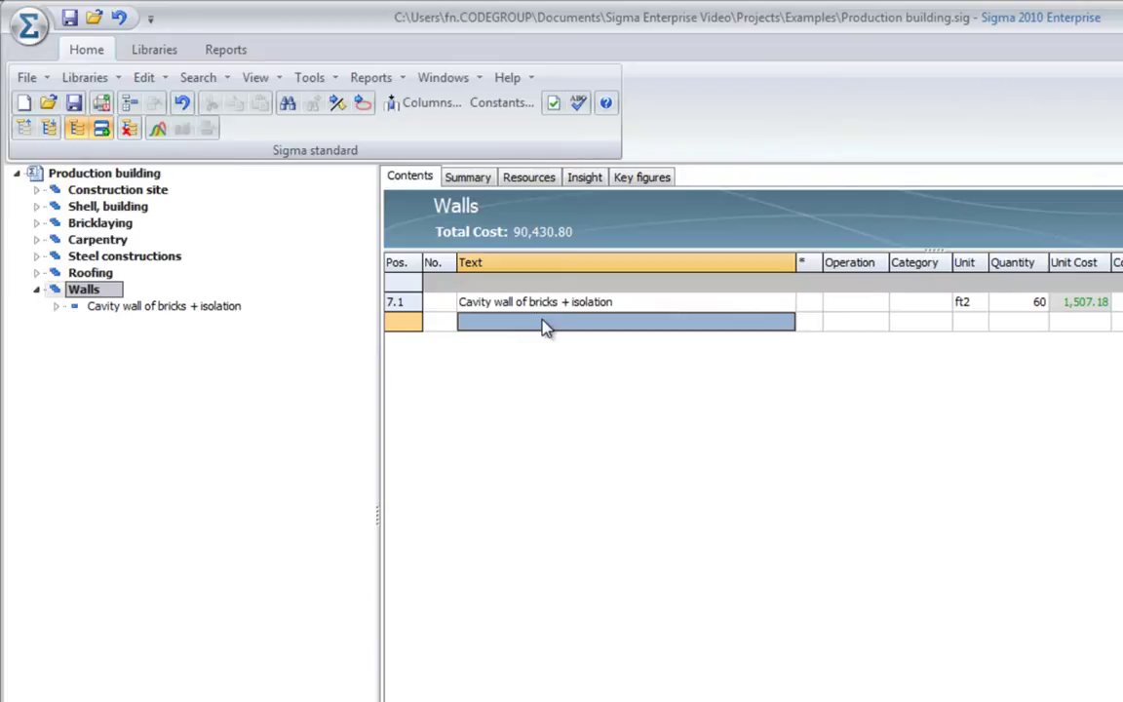
# Add 10 hours of Stone Masons and a Concrete vibrator to the Walls section
pyautogui.write('mas')
pyautogui.press('Down')
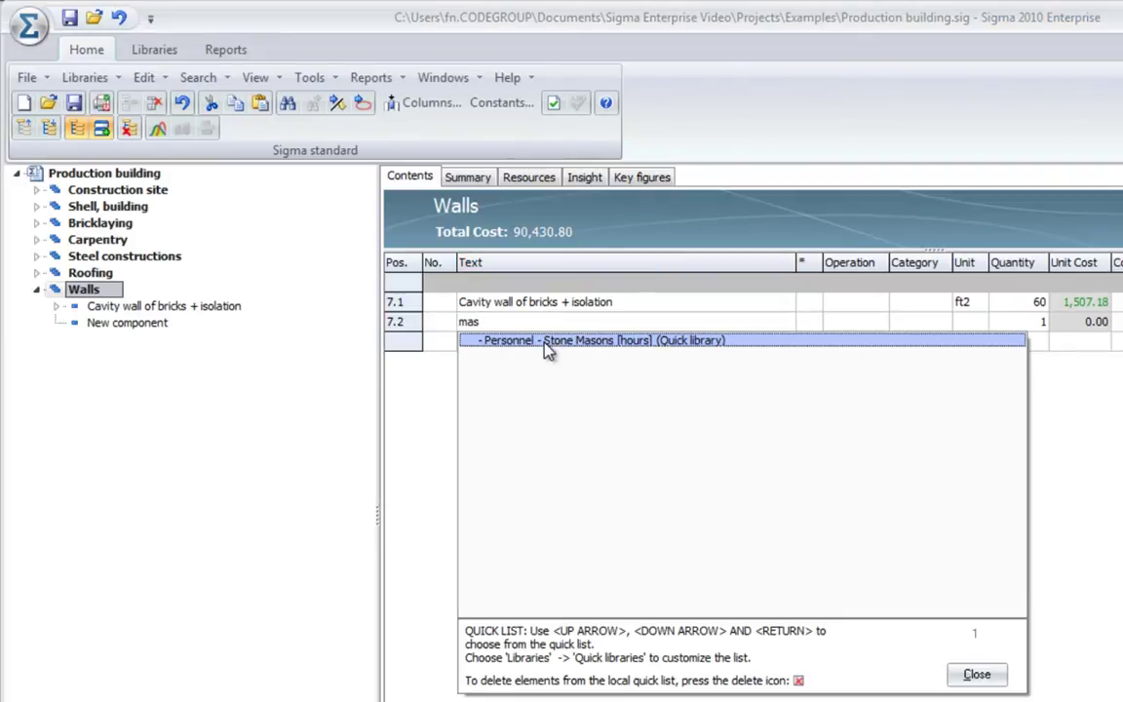
pyautogui.press('Return')
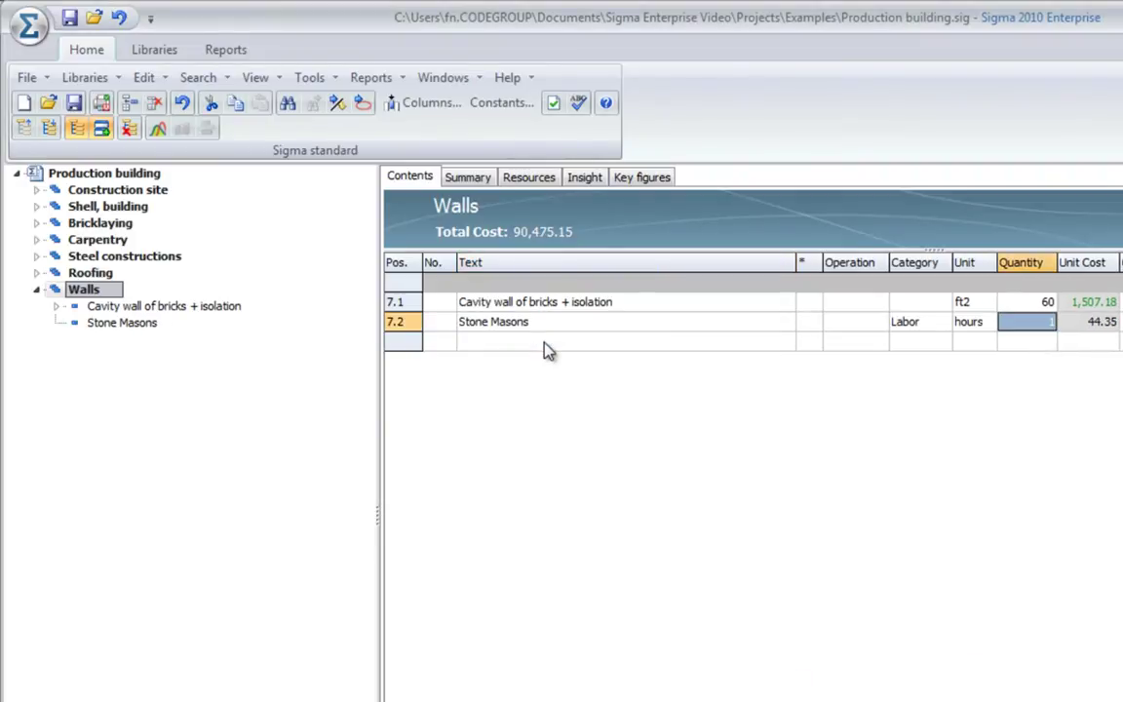
pyautogui.write('10')
pyautogui.press('Return')
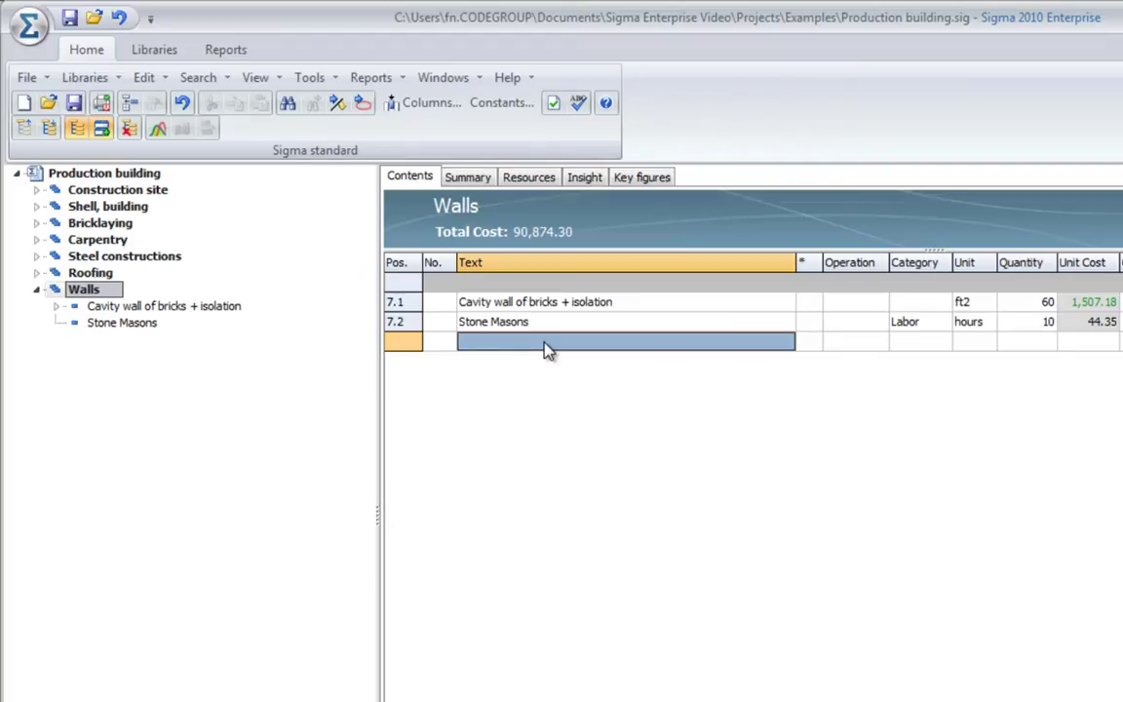
pyautogui.write('conc')
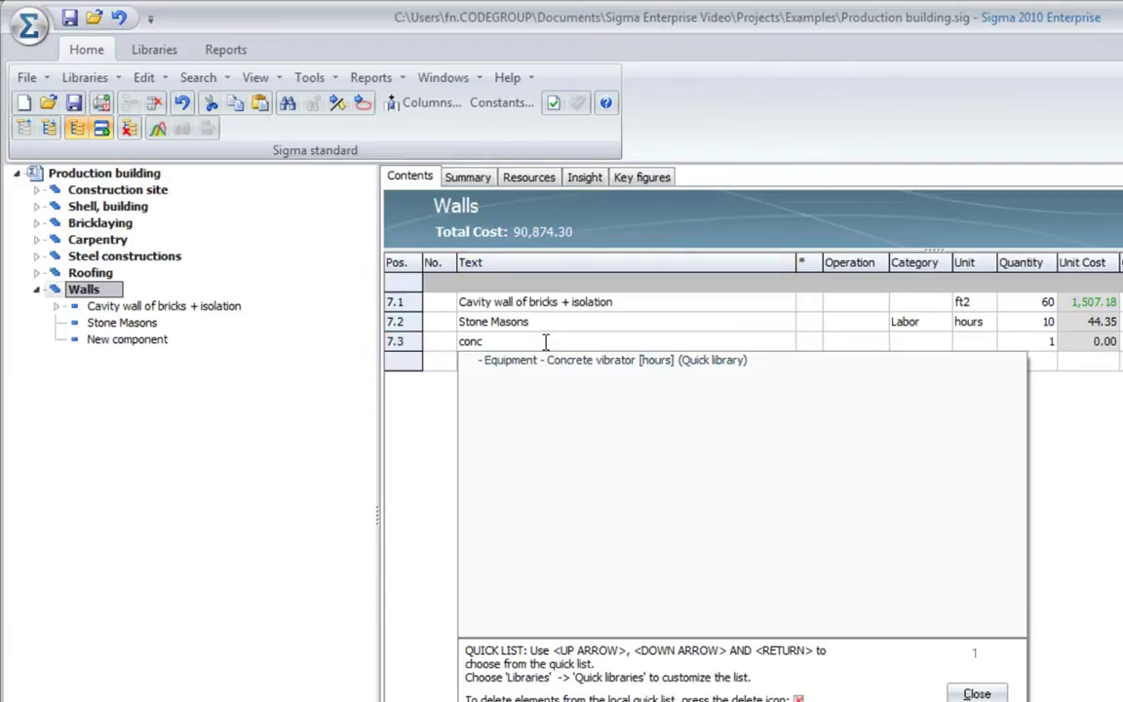
pyautogui.press('Down')
pyautogui.press('Return')
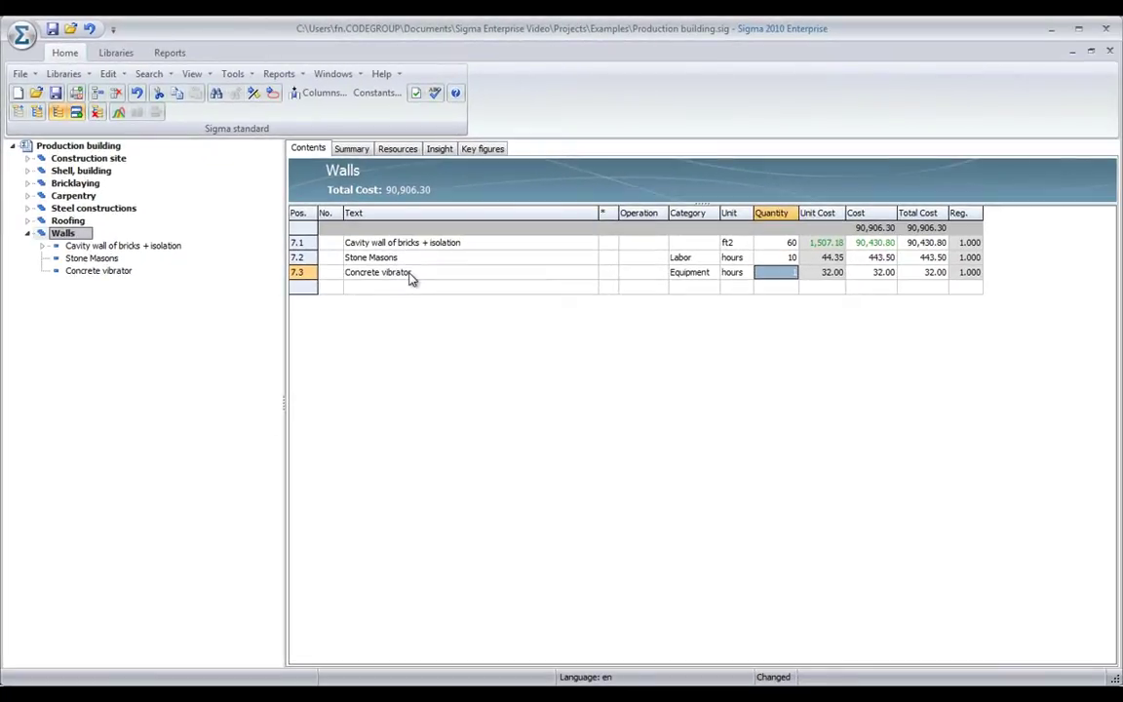
# Commit the Concrete vibrator line so Walls totals 90,906.30 in the overview
pyautogui.click(527, 559)
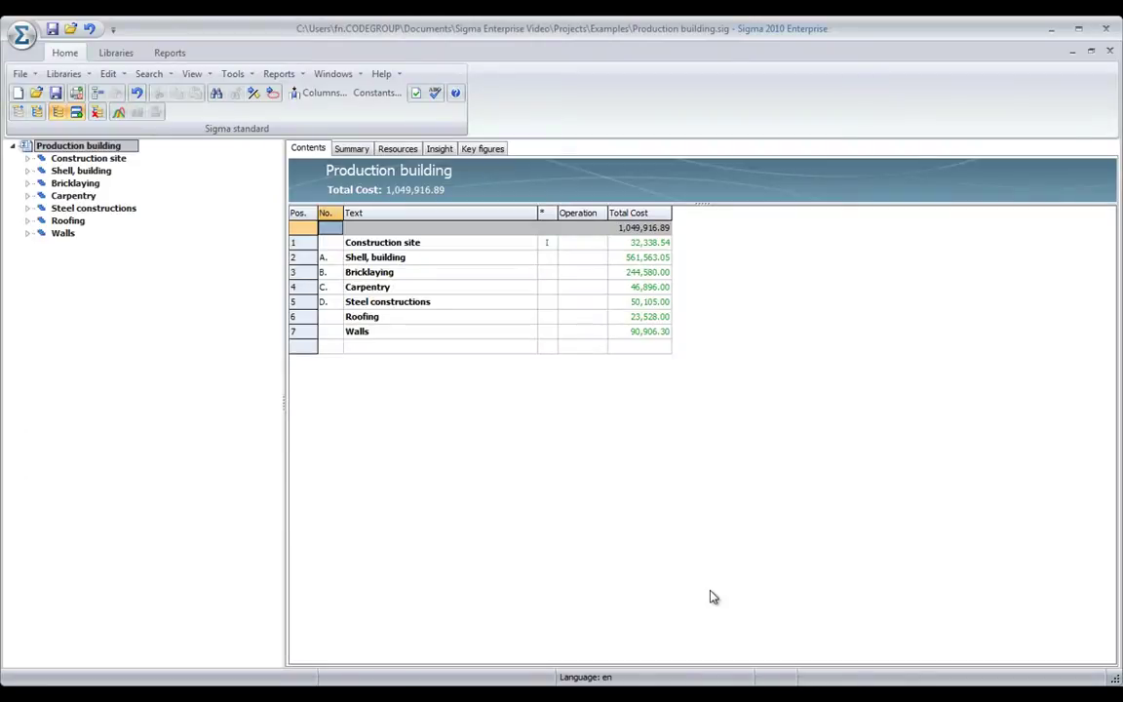
# Show the Summary sheet for the whole Production building estimate
pyautogui.click(364, 154)
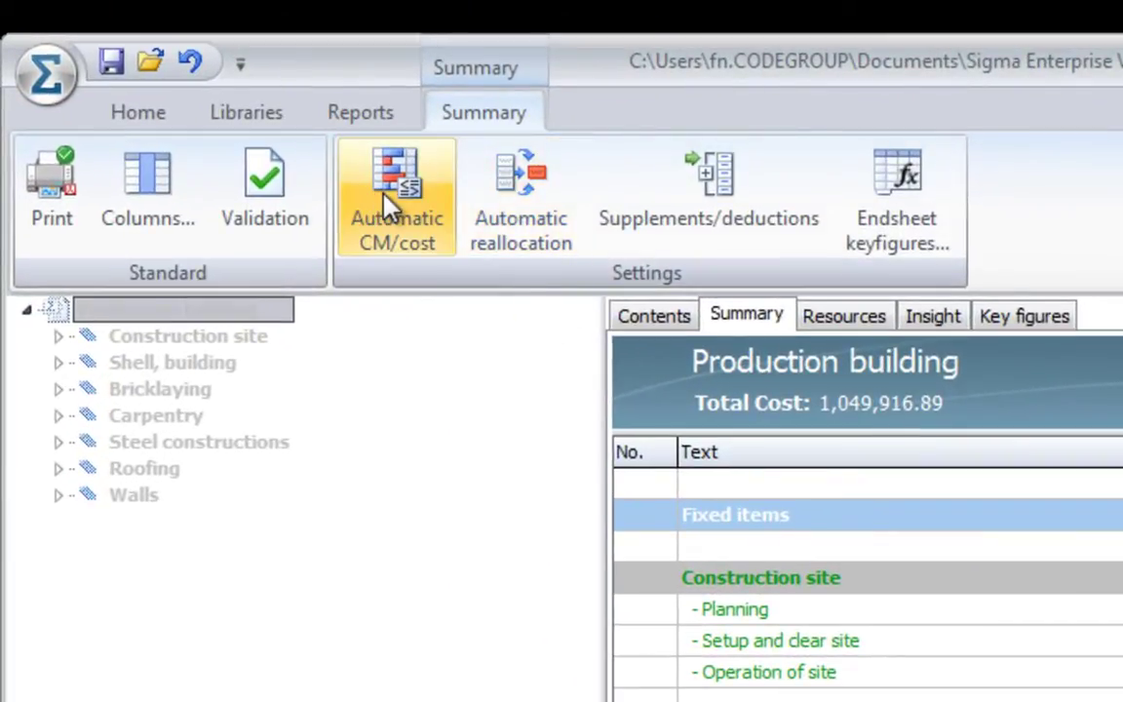
# Enable automatic contributions: 4 for Equipment, Labor and Materials, 2 for Subcontractor
pyautogui.click(387, 202)
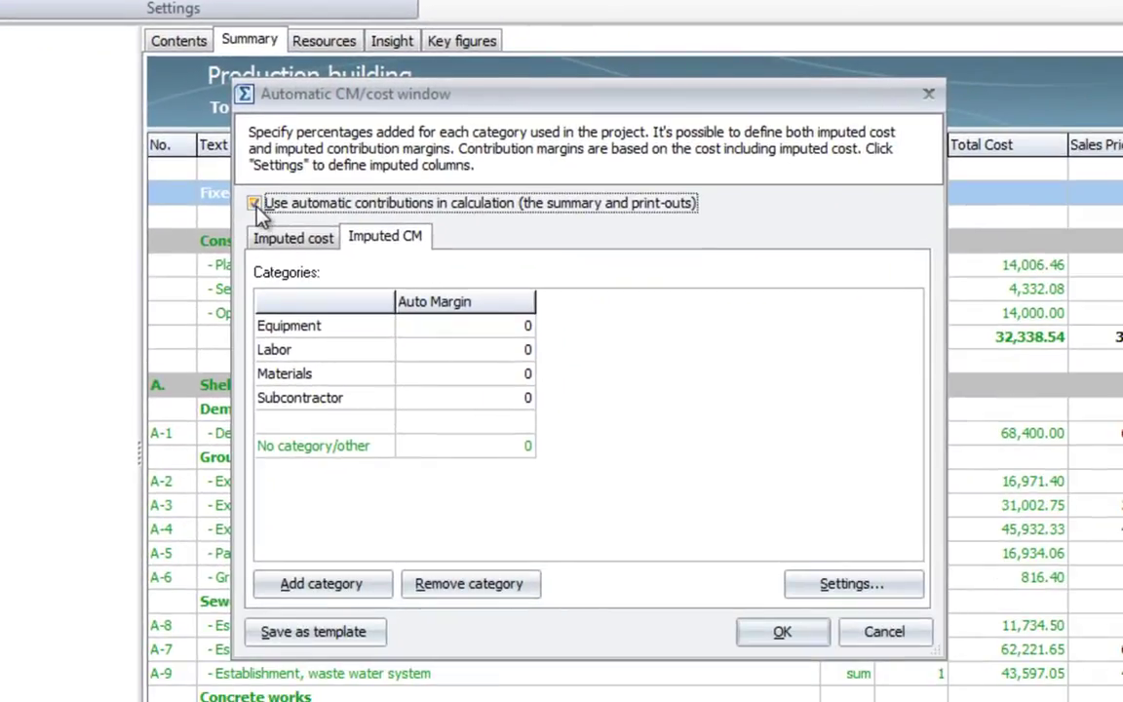
pyautogui.click(257, 207)
pyautogui.click(462, 332)
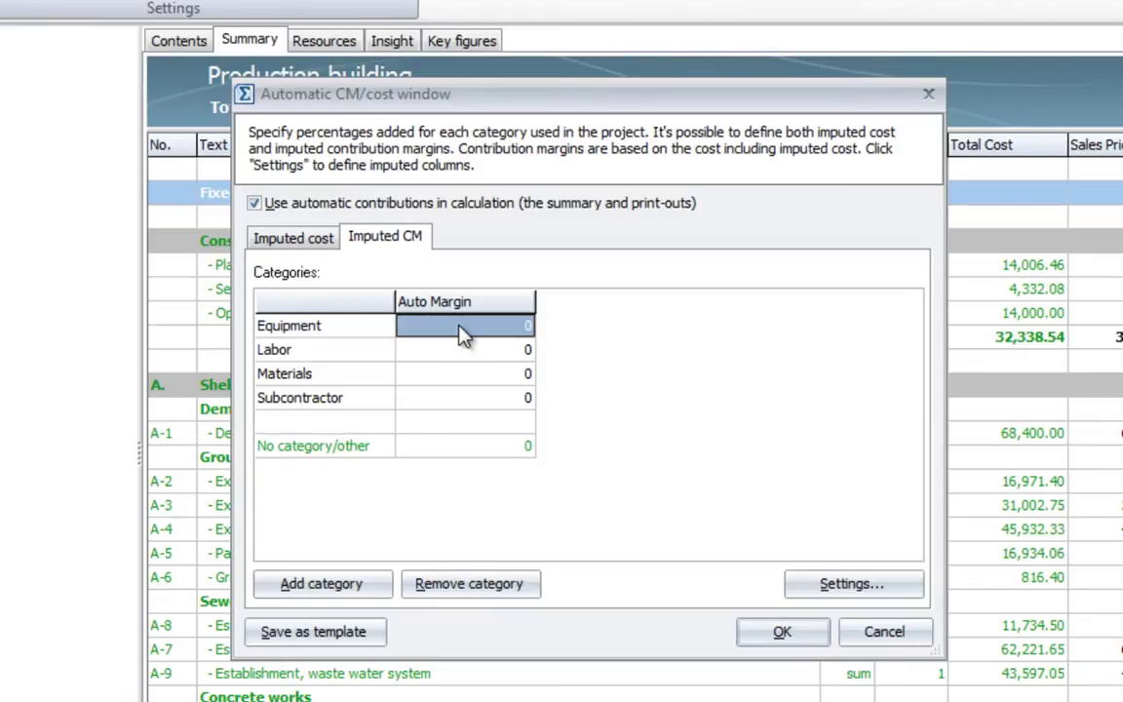
pyautogui.write('4')
pyautogui.press('Return')
pyautogui.write('4')
pyautogui.press('Return')
pyautogui.write('4')
pyautogui.press('Return')
pyautogui.write('2')
pyautogui.press('Return')
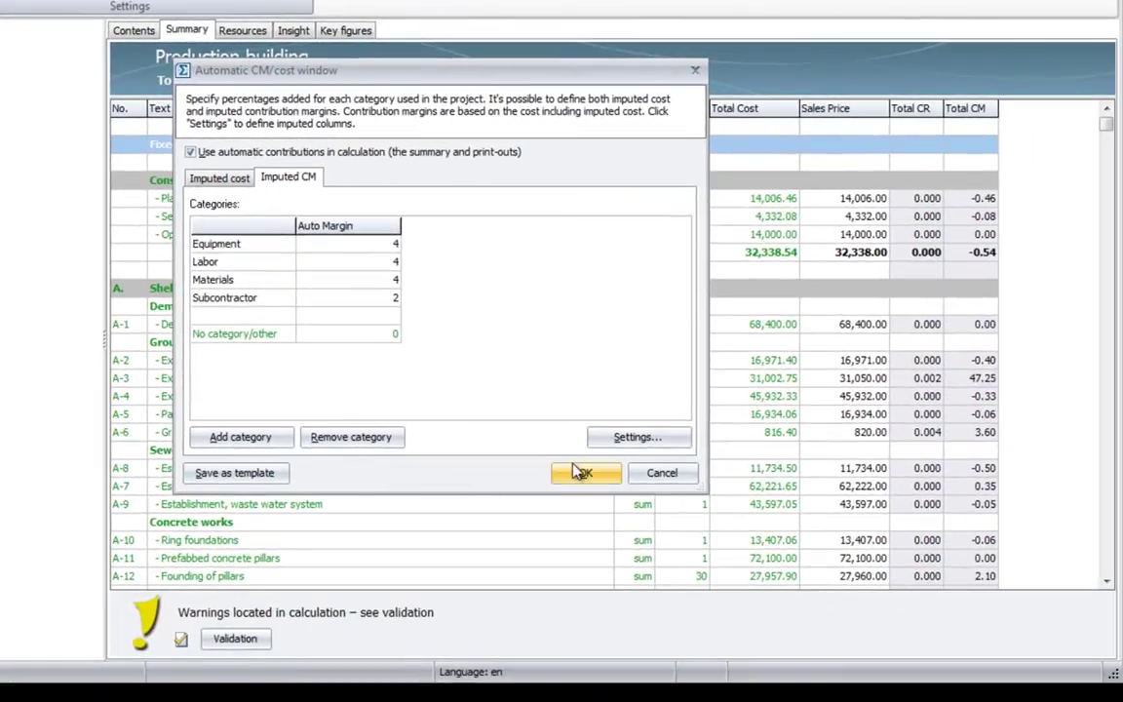
pyautogui.click(582, 473)
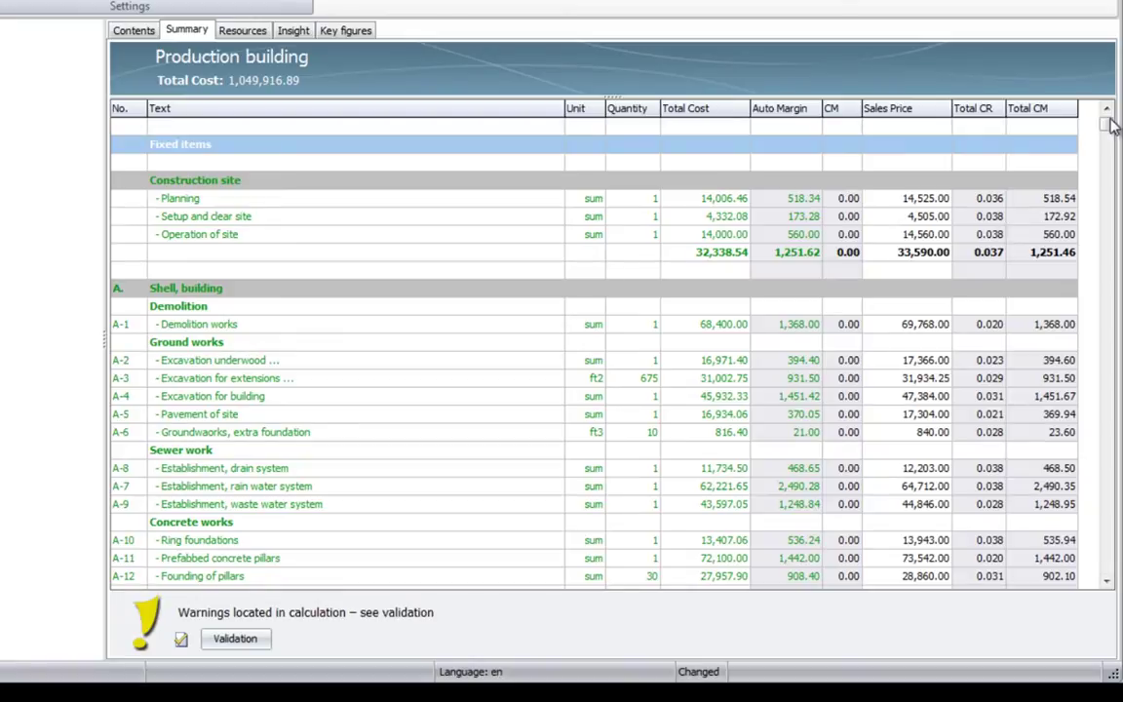
# Scroll to the grand total and select the 1,079,317.00 sales price cell
pyautogui.moveTo(1108, 127); pyautogui.dragTo(1112, 582)
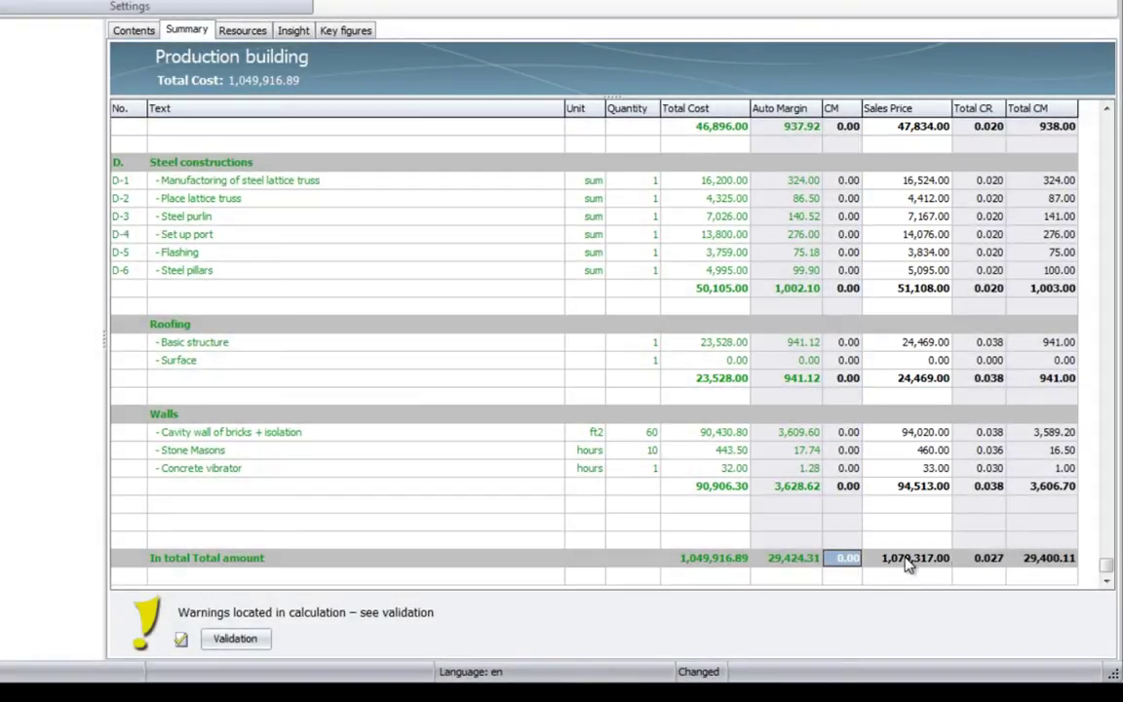
pyautogui.click(907, 563)
# Set the total sales price to 1,200,000.00 and the steel lattice truss price to 20,000.00
pyautogui.write('1')
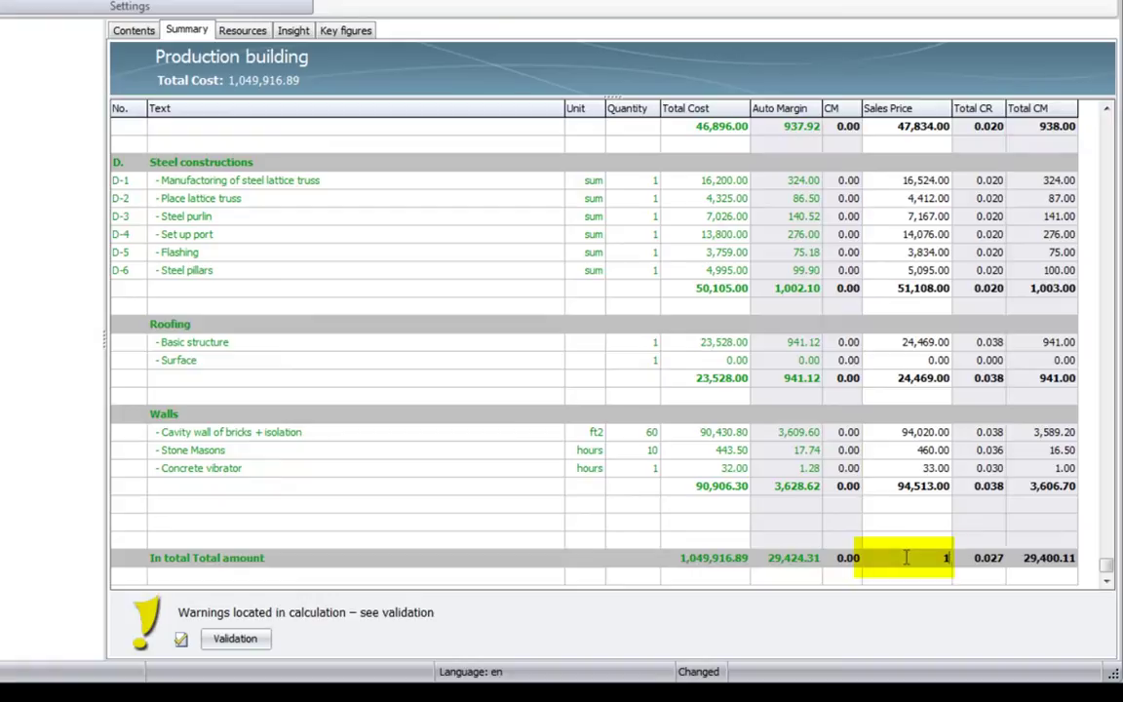
pyautogui.write('200000')
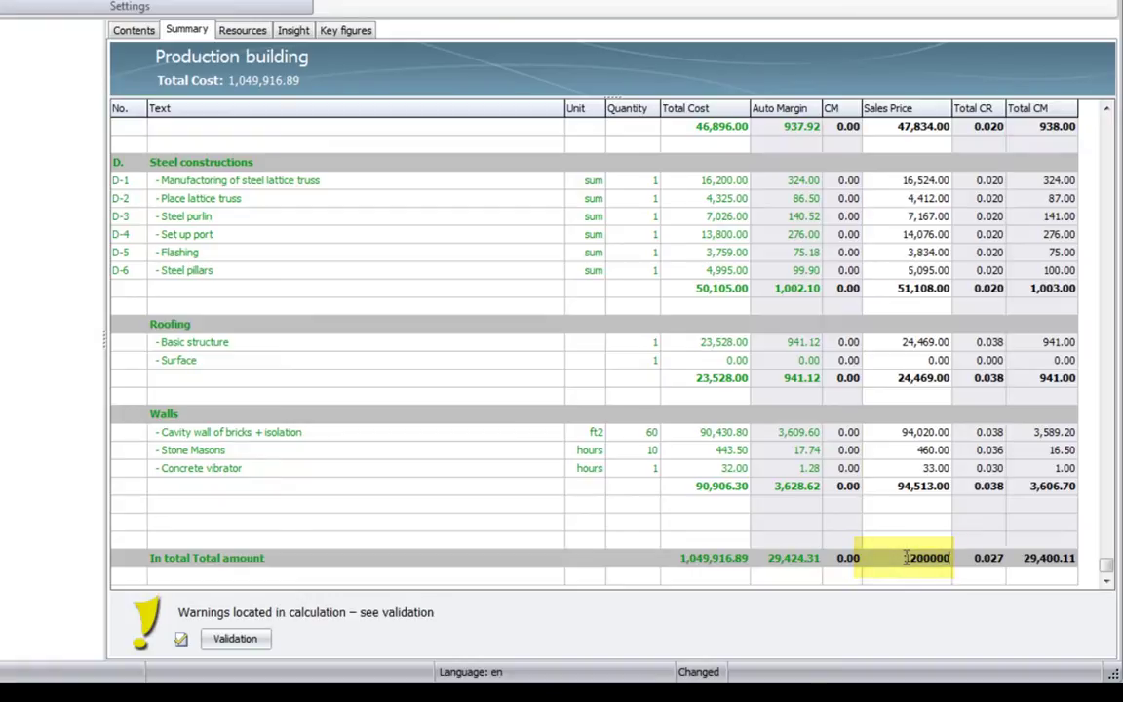
pyautogui.press('Return')
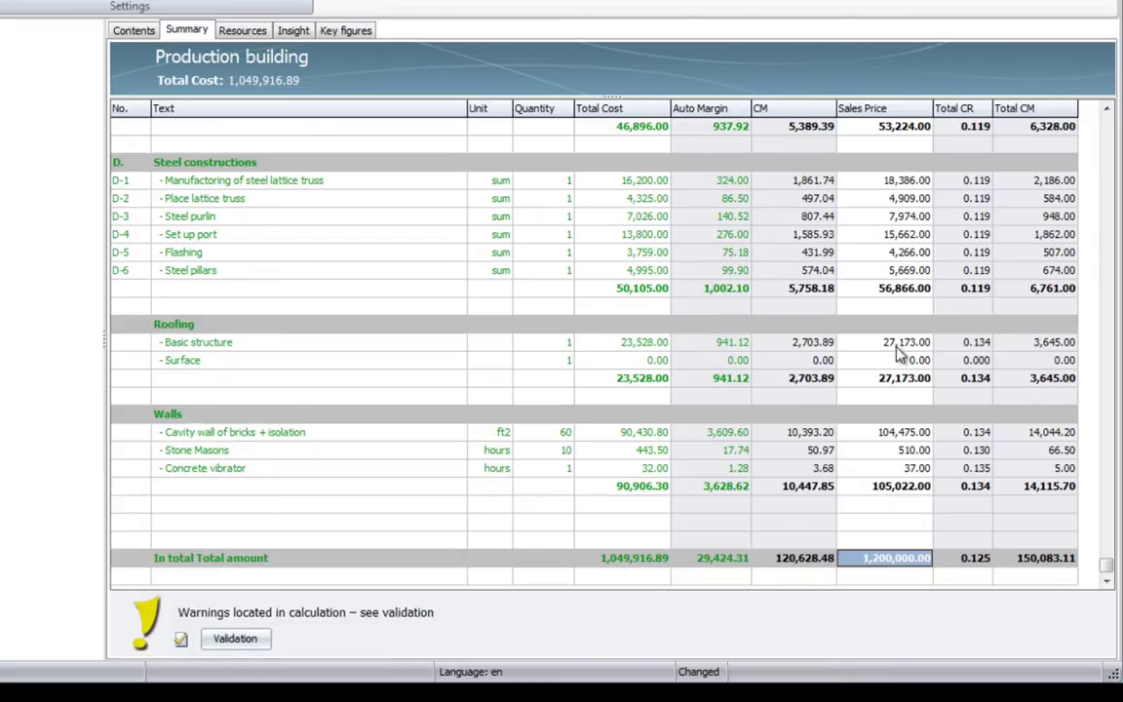
pyautogui.click(890, 183)
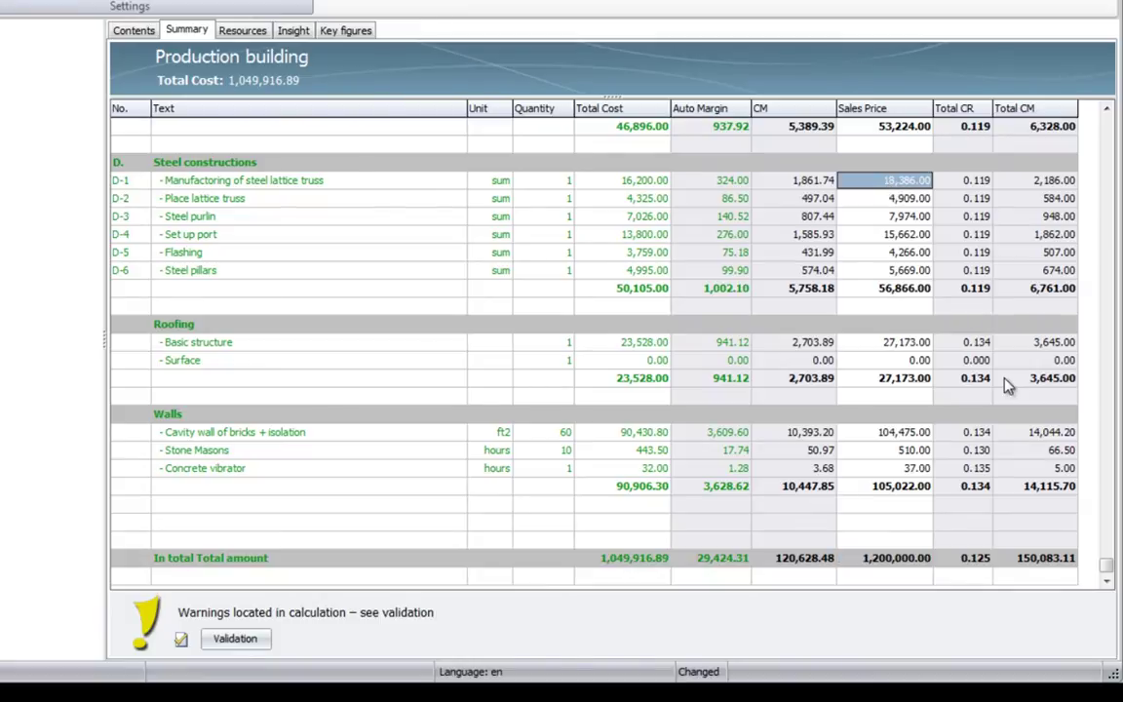
pyautogui.write('20000')
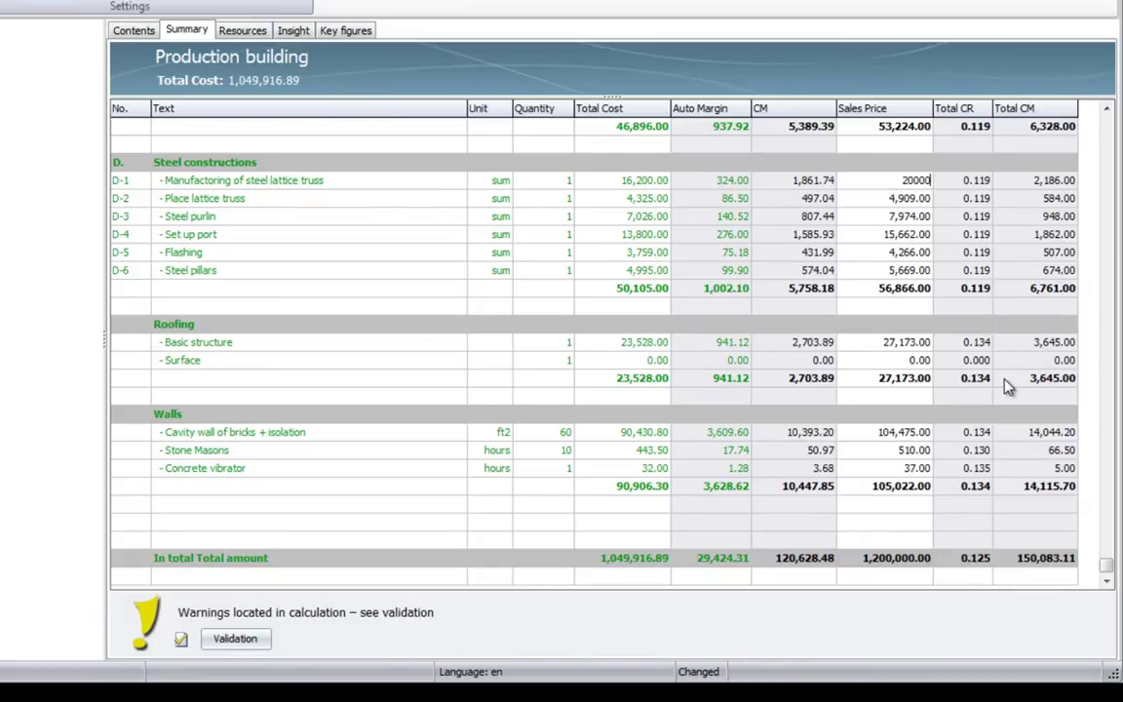
pyautogui.press('Return')
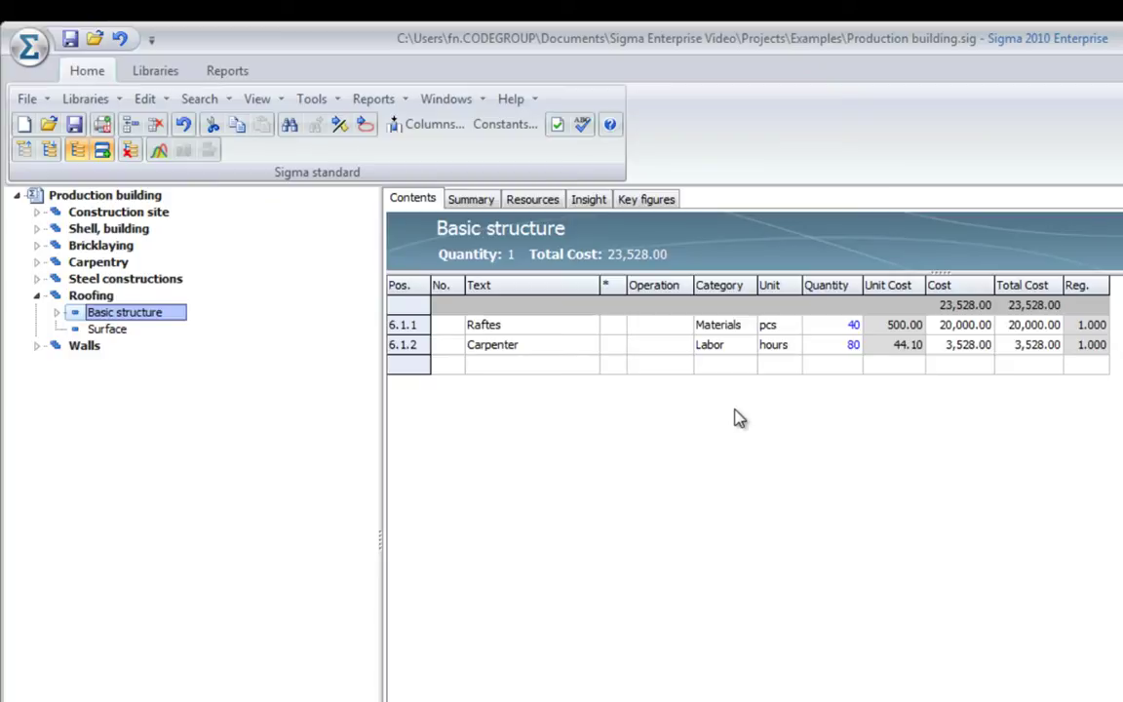
# Show the Resources breakdown of Equipment, Labor and Materials for the whole Production building
pyautogui.click(538, 200)
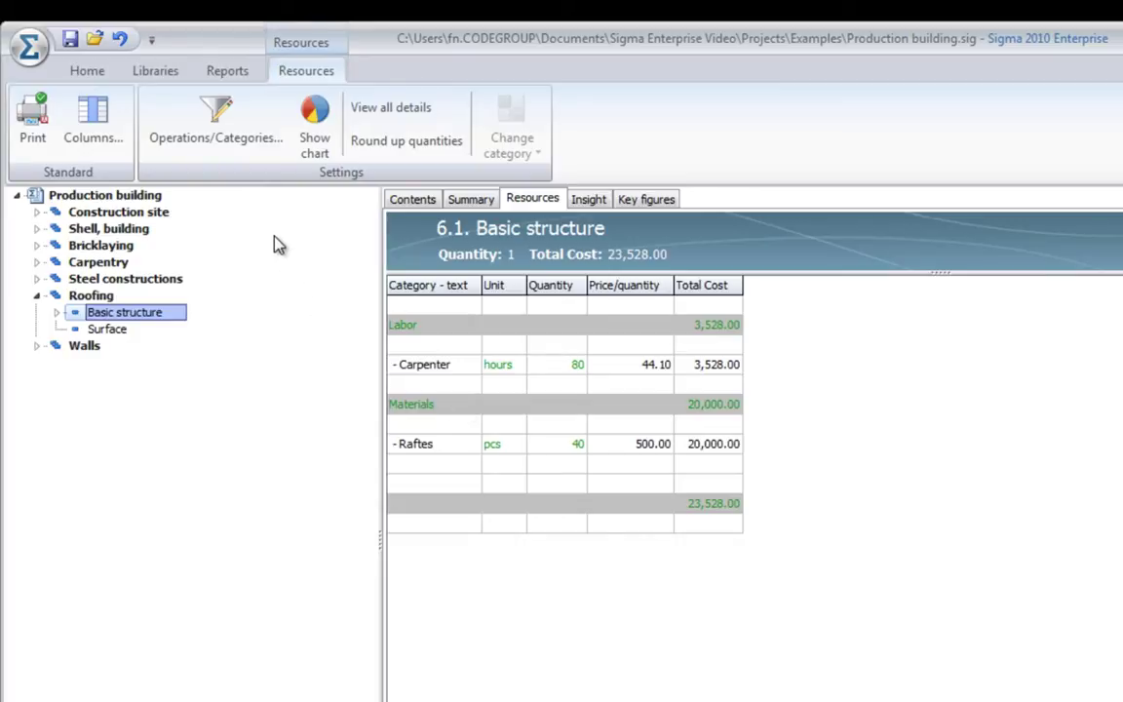
pyautogui.click(146, 197)
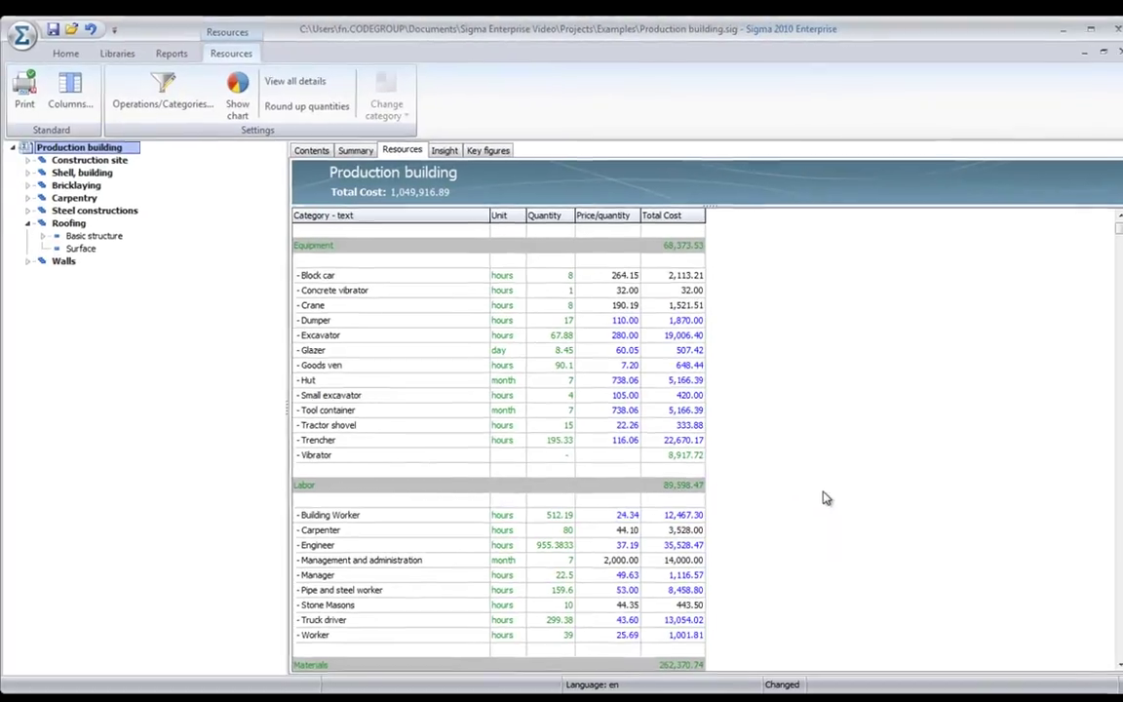
pyautogui.scroll(-1, 773, 593)
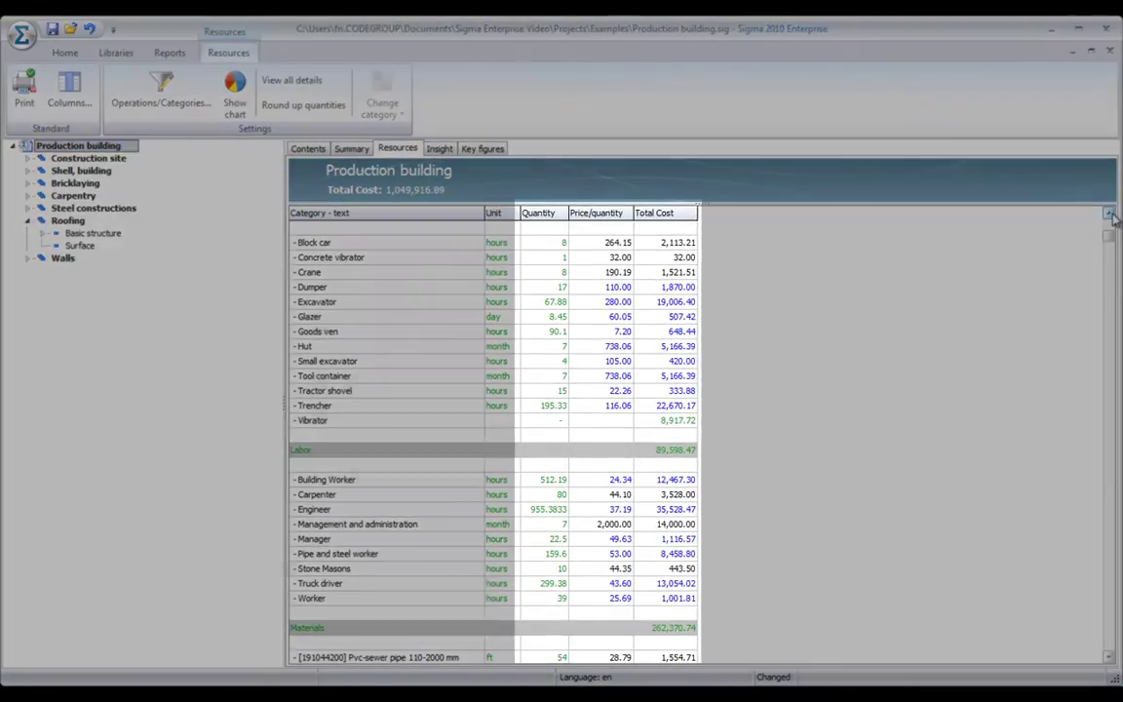
pyautogui.click(1109, 213)
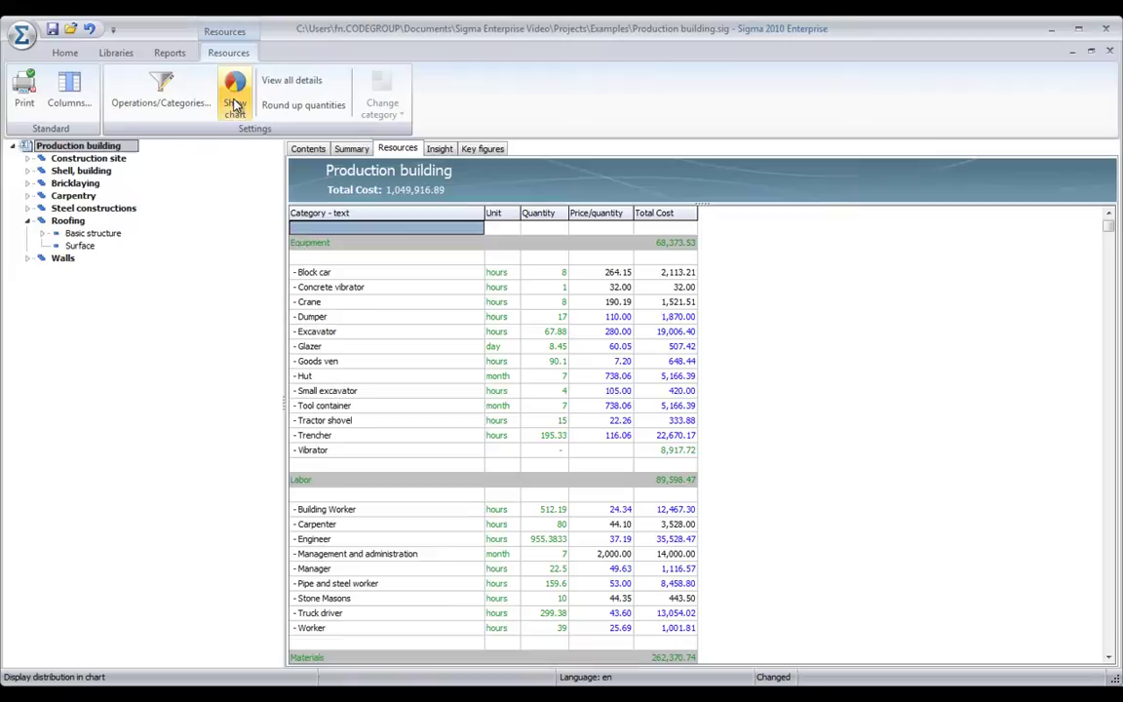
pyautogui.click(235, 103)
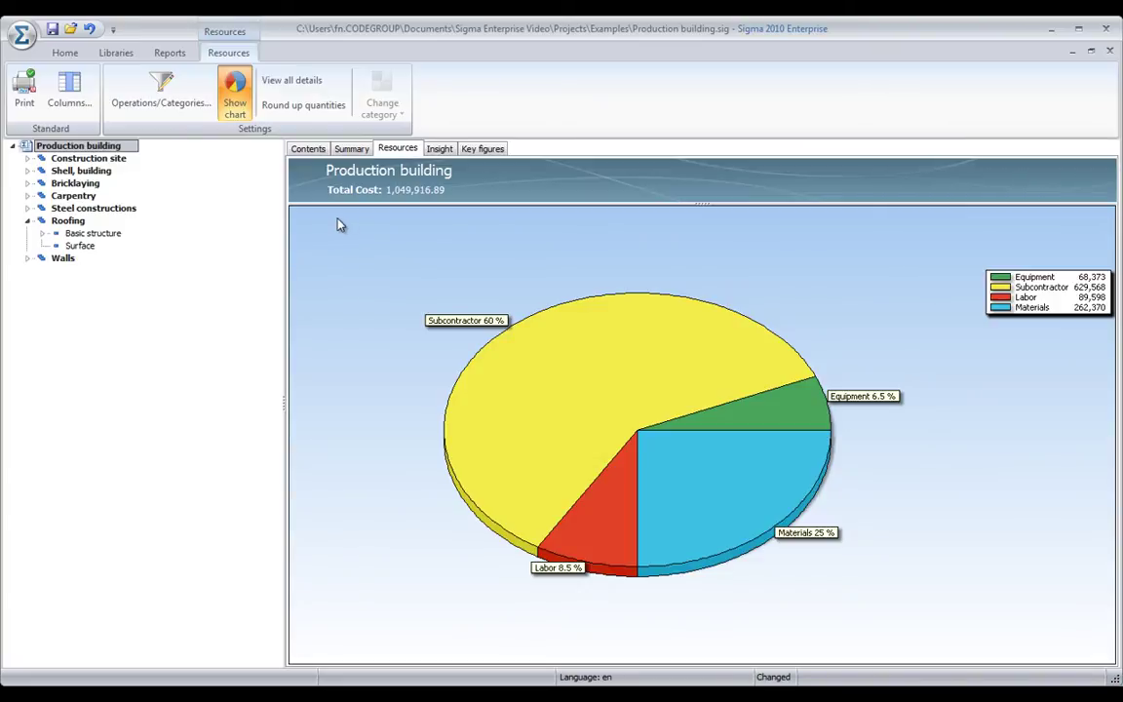
pyautogui.click(93, 158)
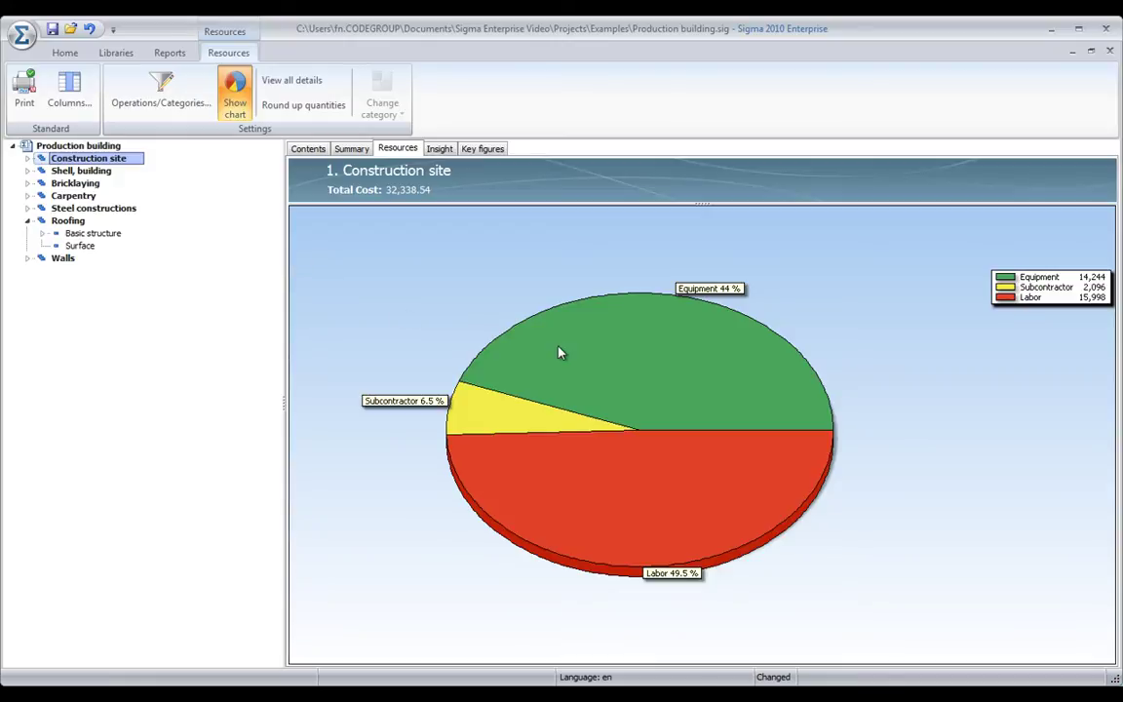
pyautogui.click(235, 93)
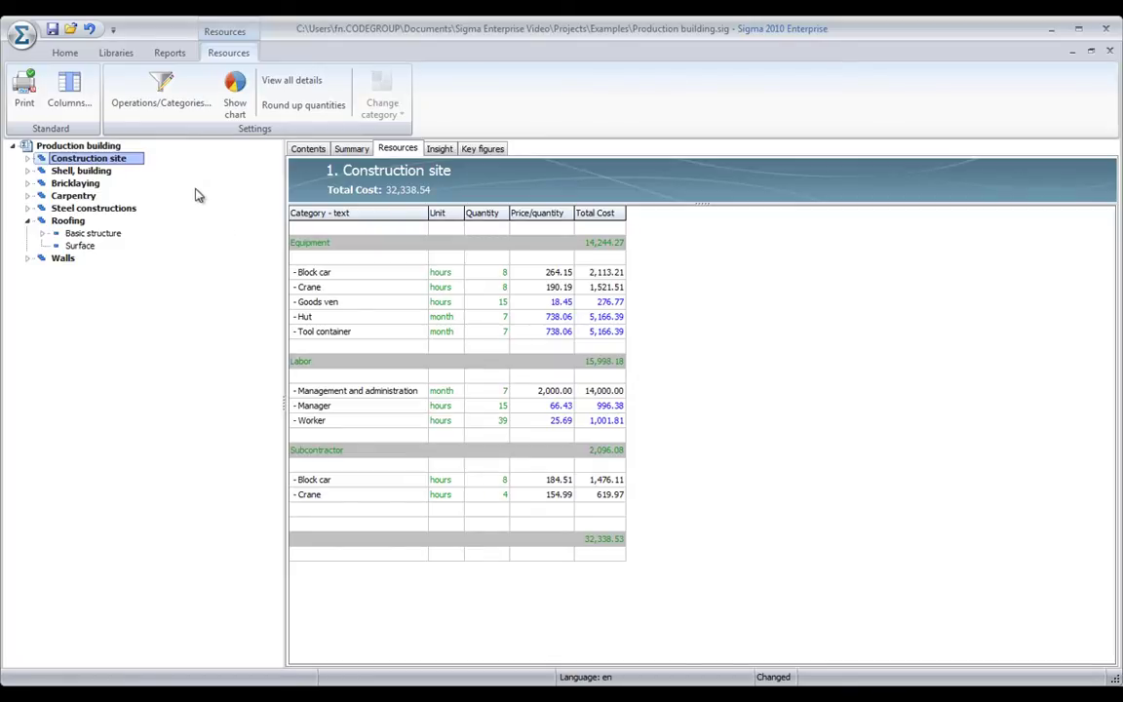
pyautogui.click(96, 147)
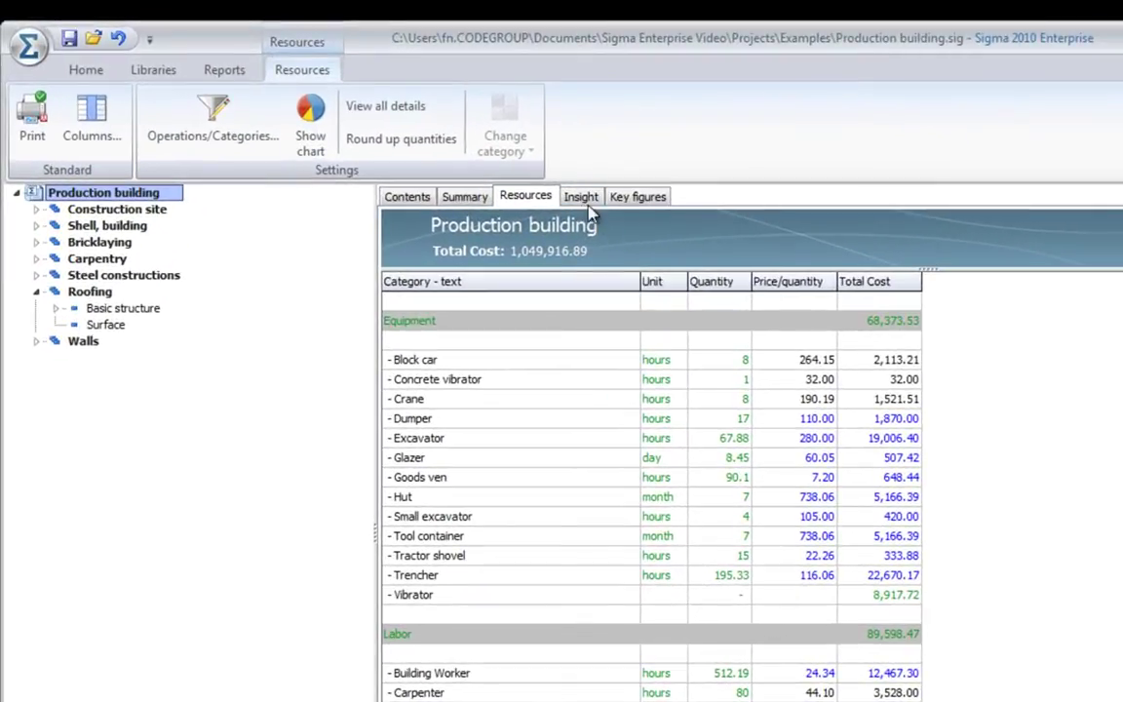
# In Insight, expand Concrete and Ground under Operations, then the Walls materials by main group
pyautogui.click(583, 199)
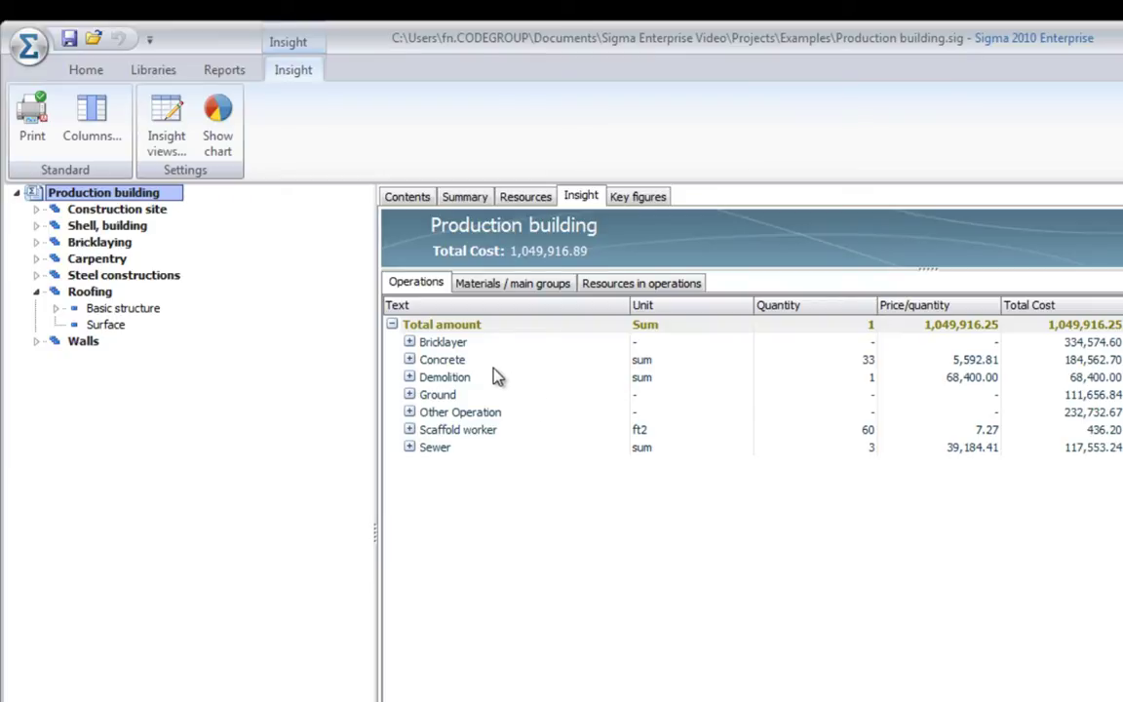
pyautogui.click(409, 360)
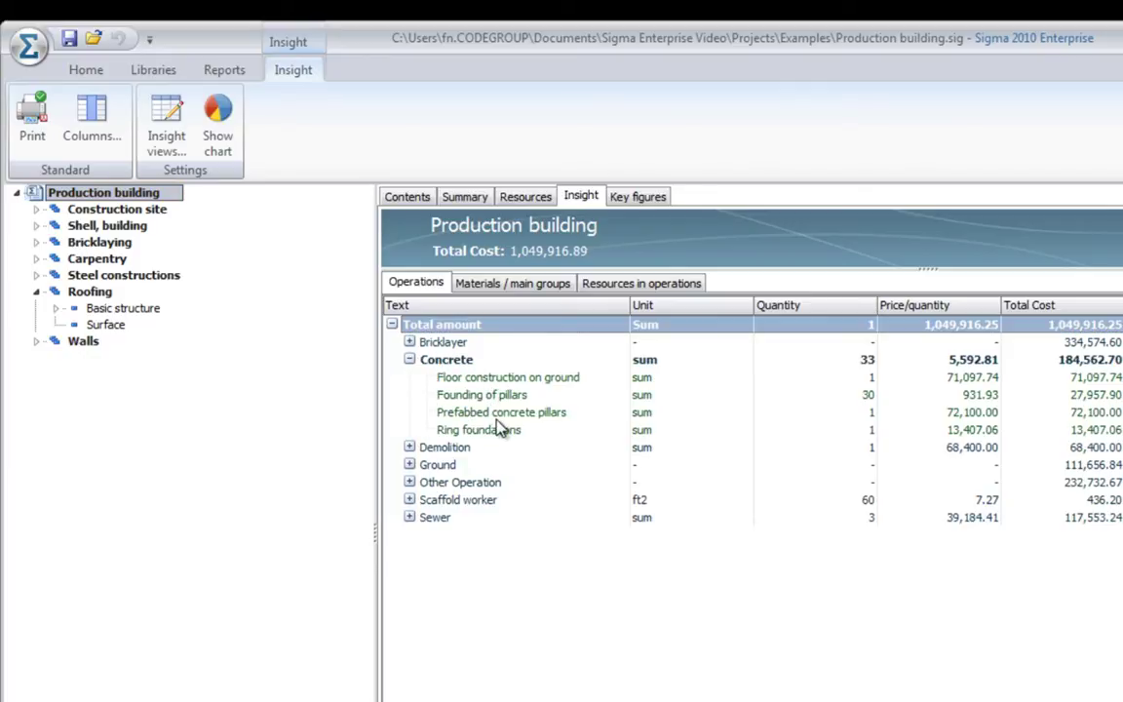
pyautogui.click(409, 465)
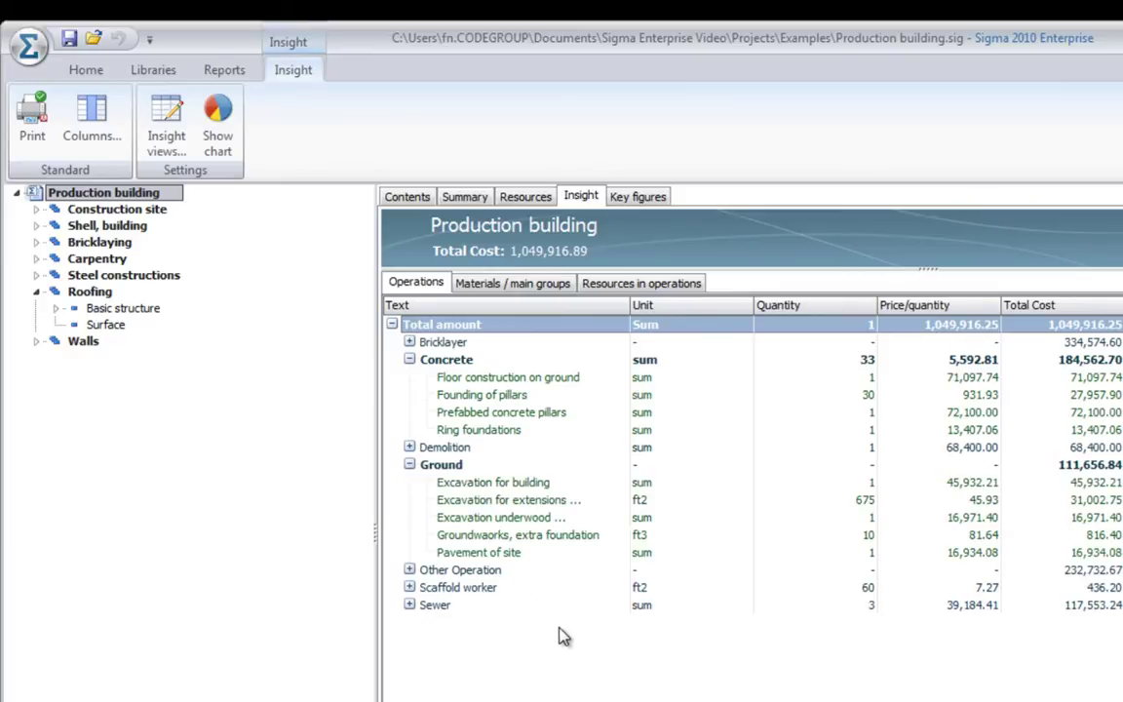
pyautogui.click(561, 283)
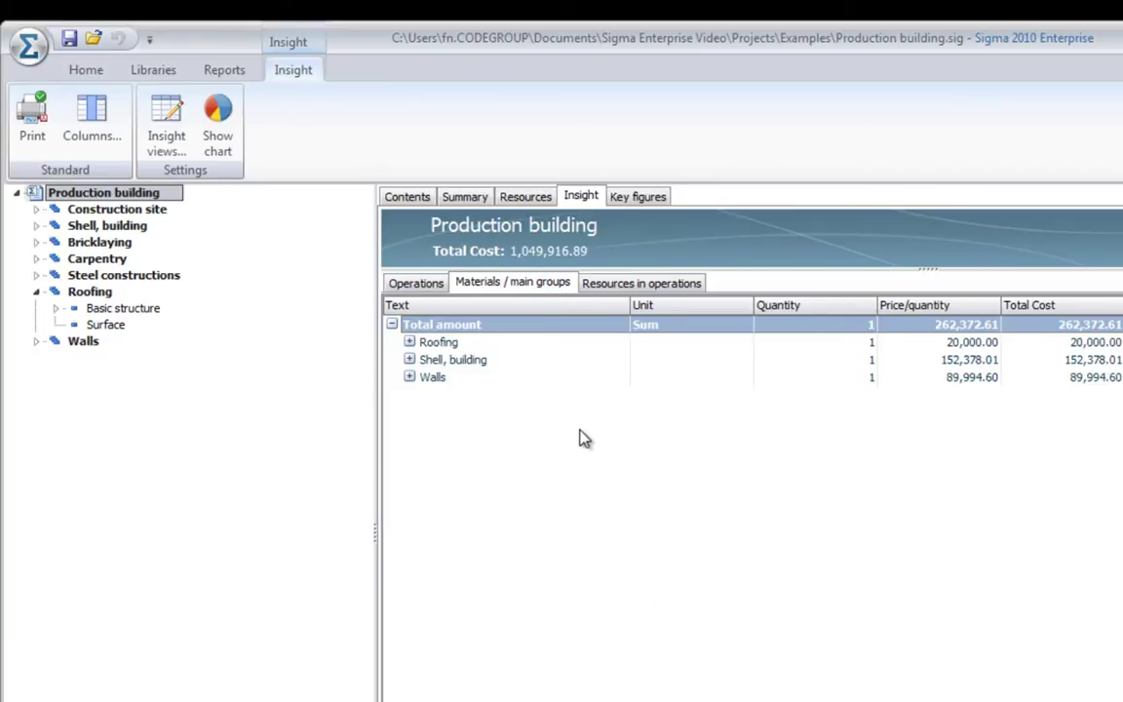
pyautogui.click(409, 377)
pyautogui.click(427, 394)
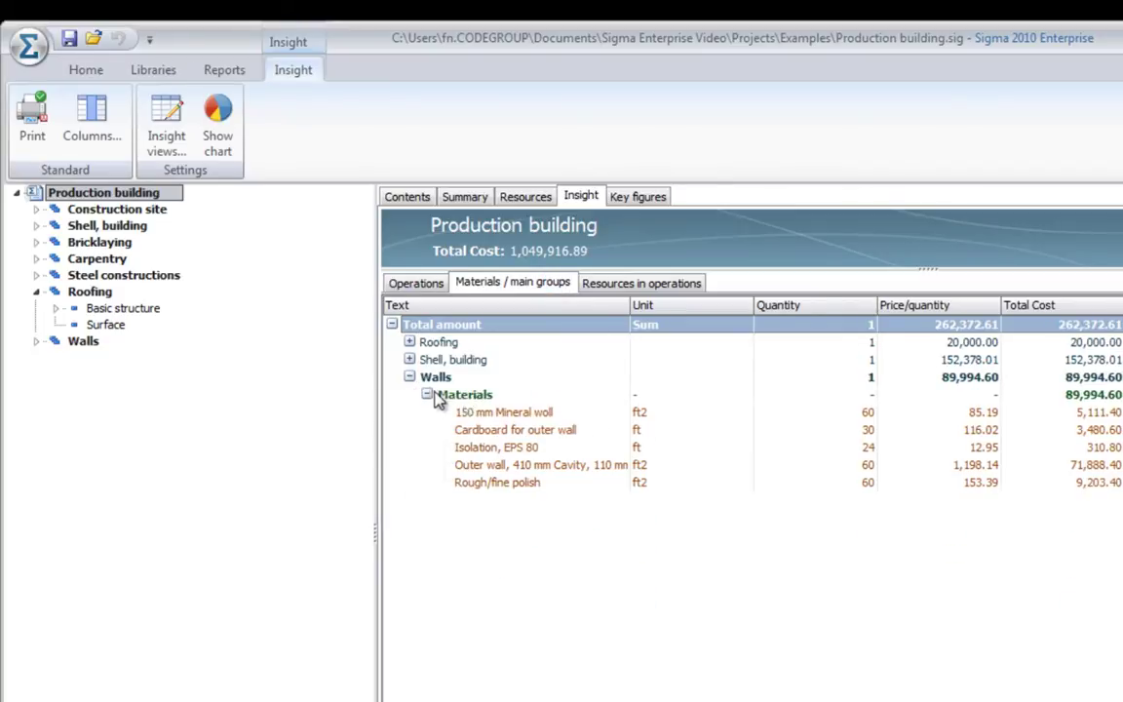
# Break down Bricklayer and Concrete resources per operation, then view the project key figures
pyautogui.click(641, 287)
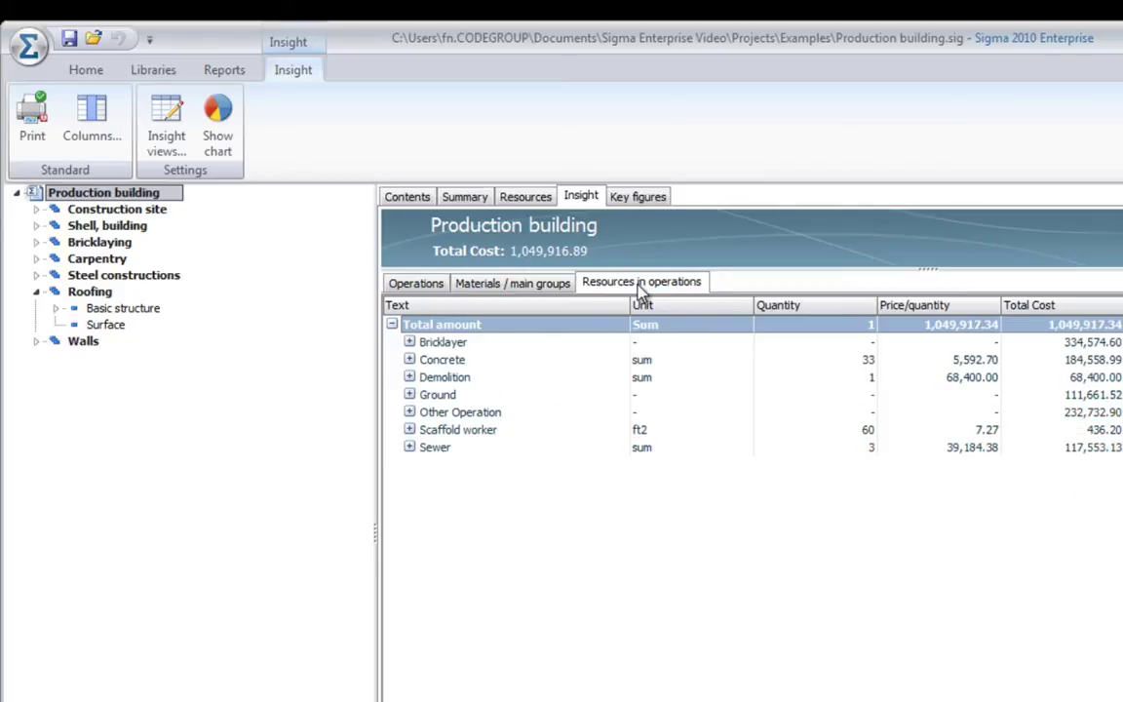
pyautogui.click(409, 342)
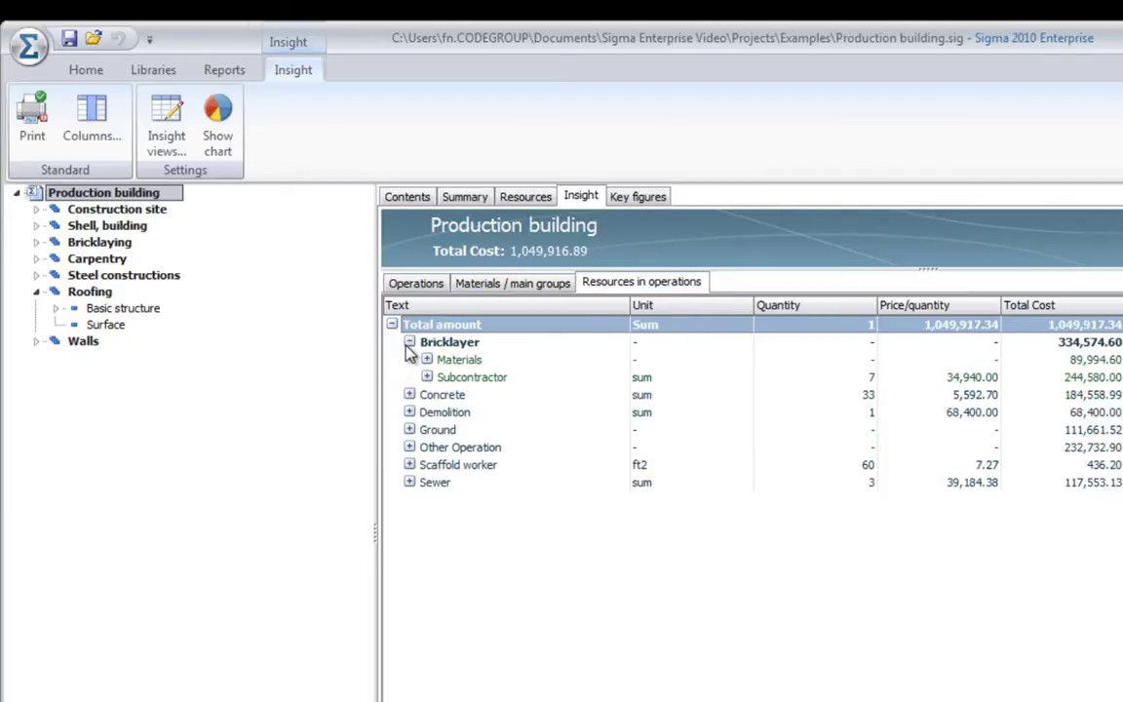
pyautogui.click(409, 395)
pyautogui.click(427, 413)
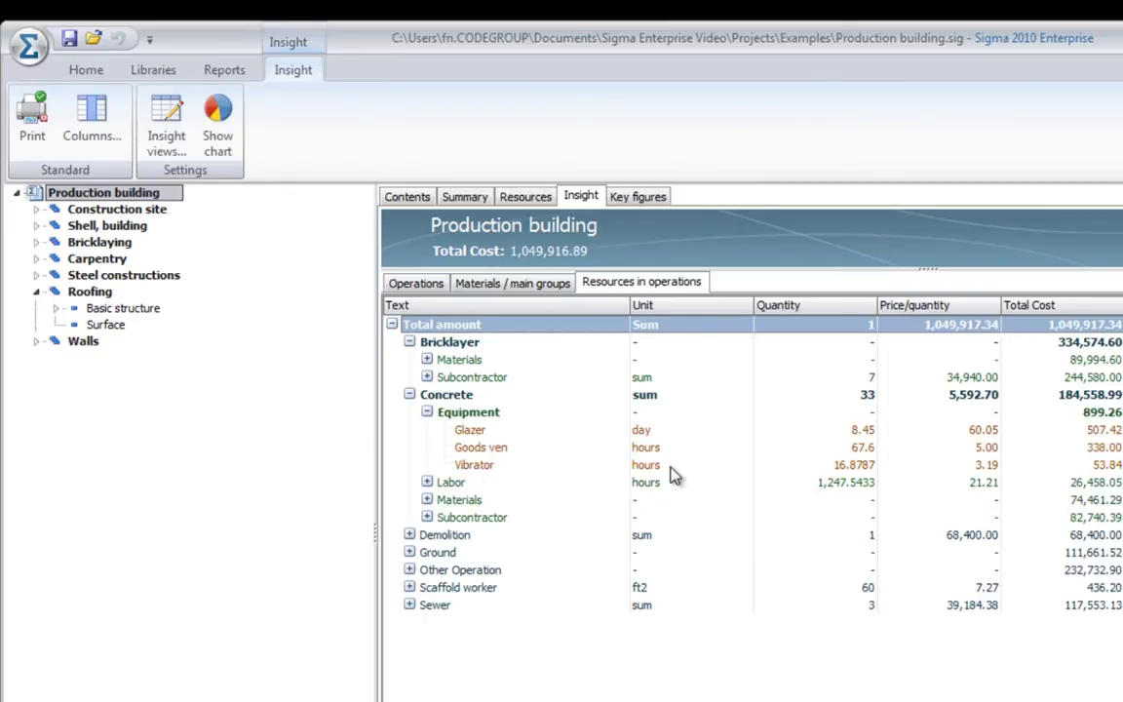
pyautogui.click(651, 198)
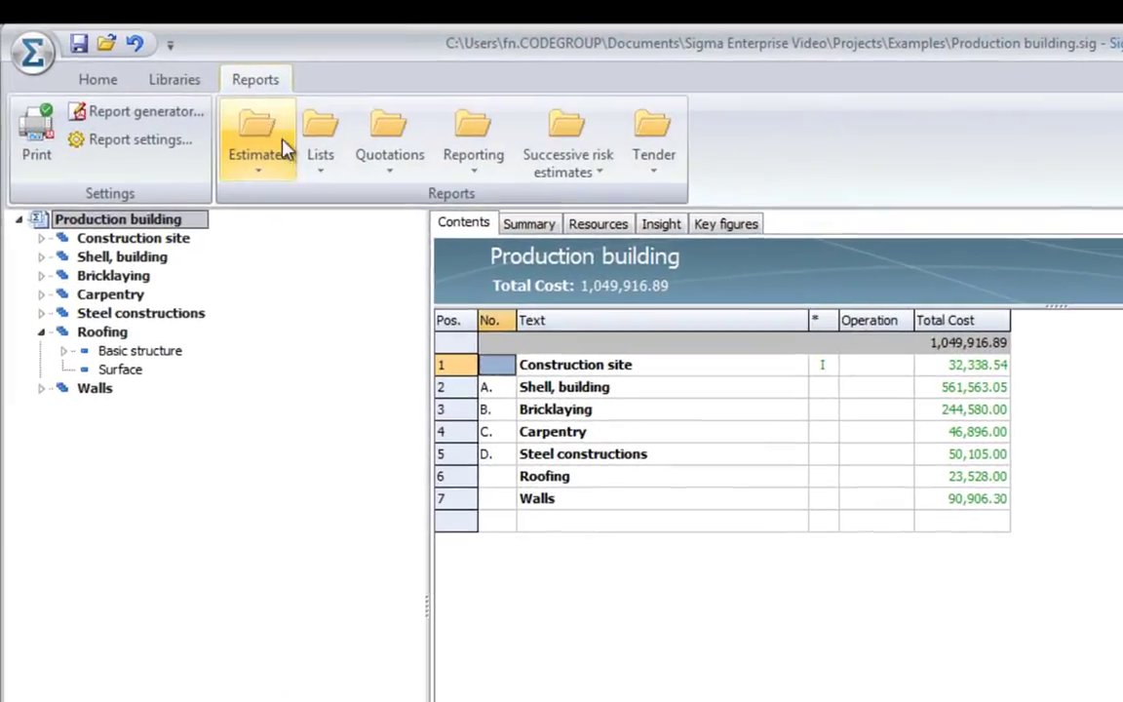
# Set up the '1. Customer letter' quotation, stepping through client, introduction and conditions pages
pyautogui.click(393, 173)
pyautogui.click(424, 198)
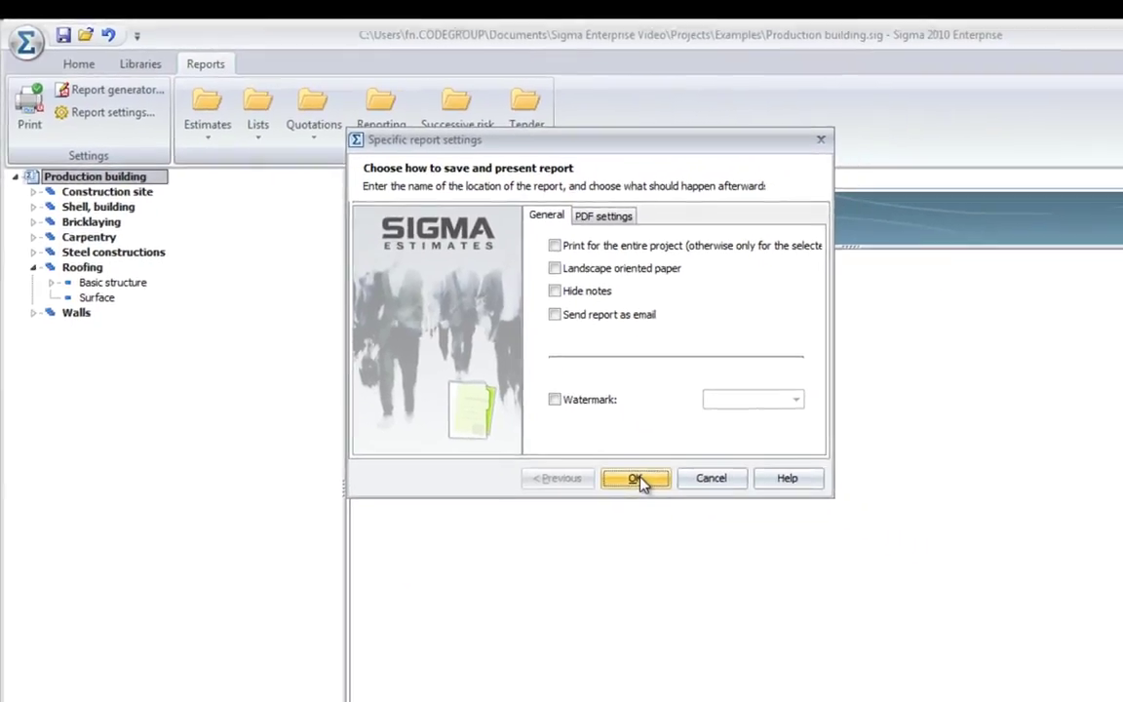
pyautogui.click(789, 594)
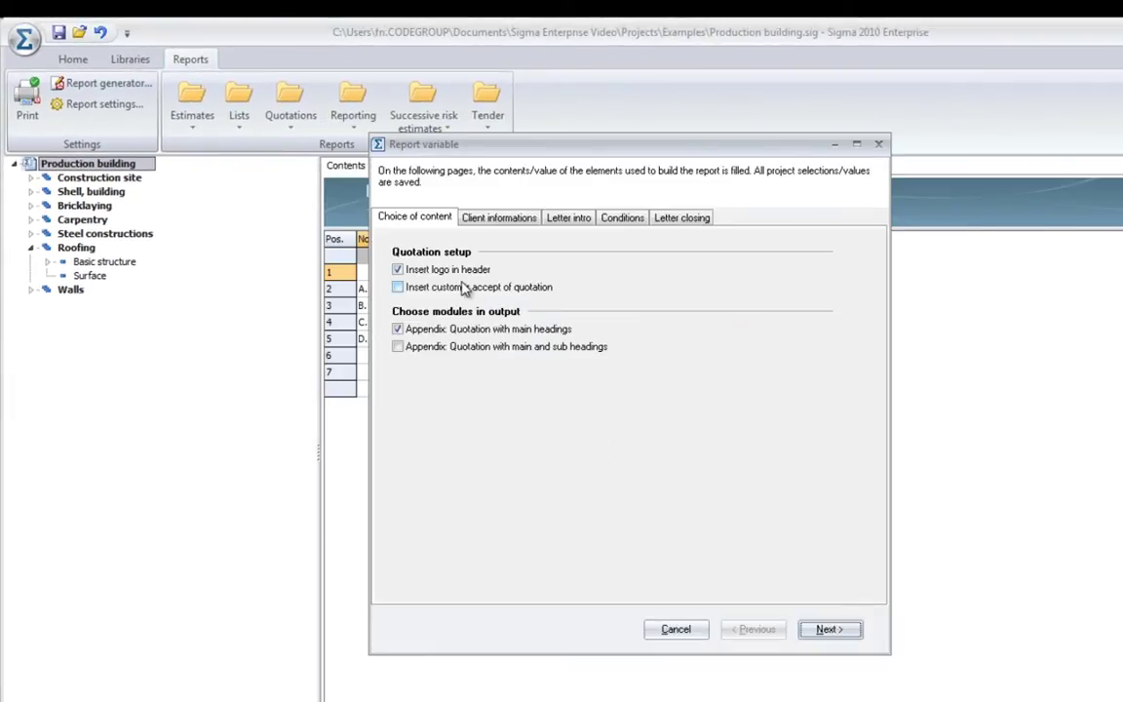
pyautogui.click(517, 219)
pyautogui.click(565, 221)
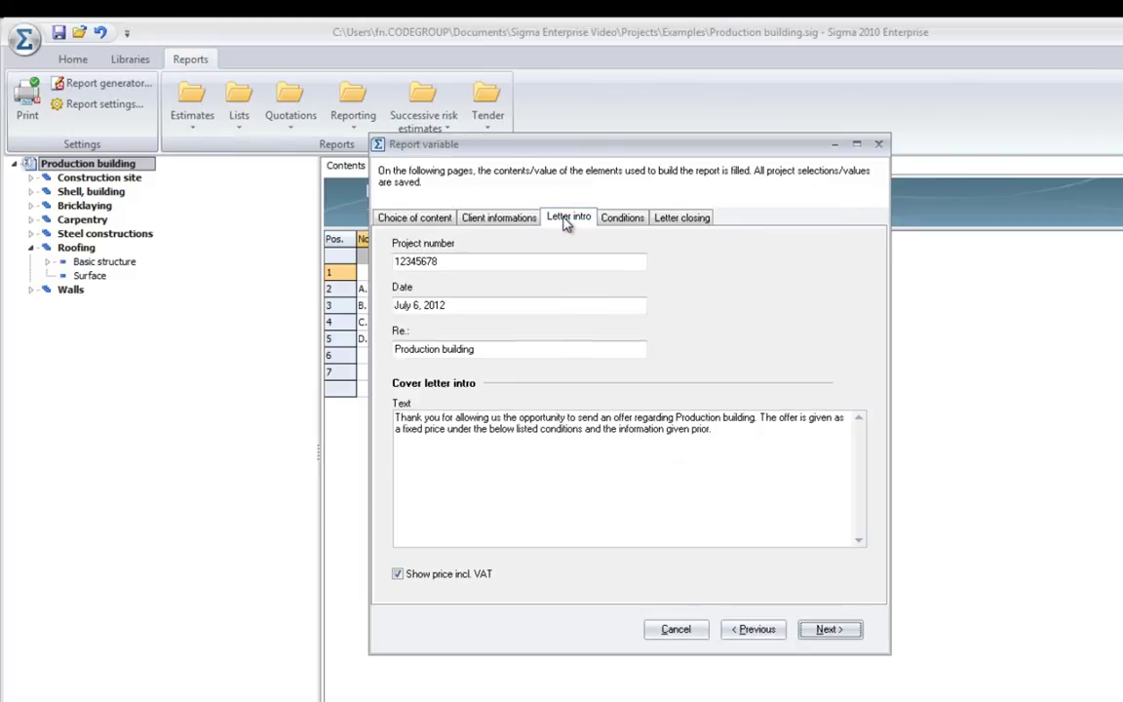
pyautogui.click(827, 630)
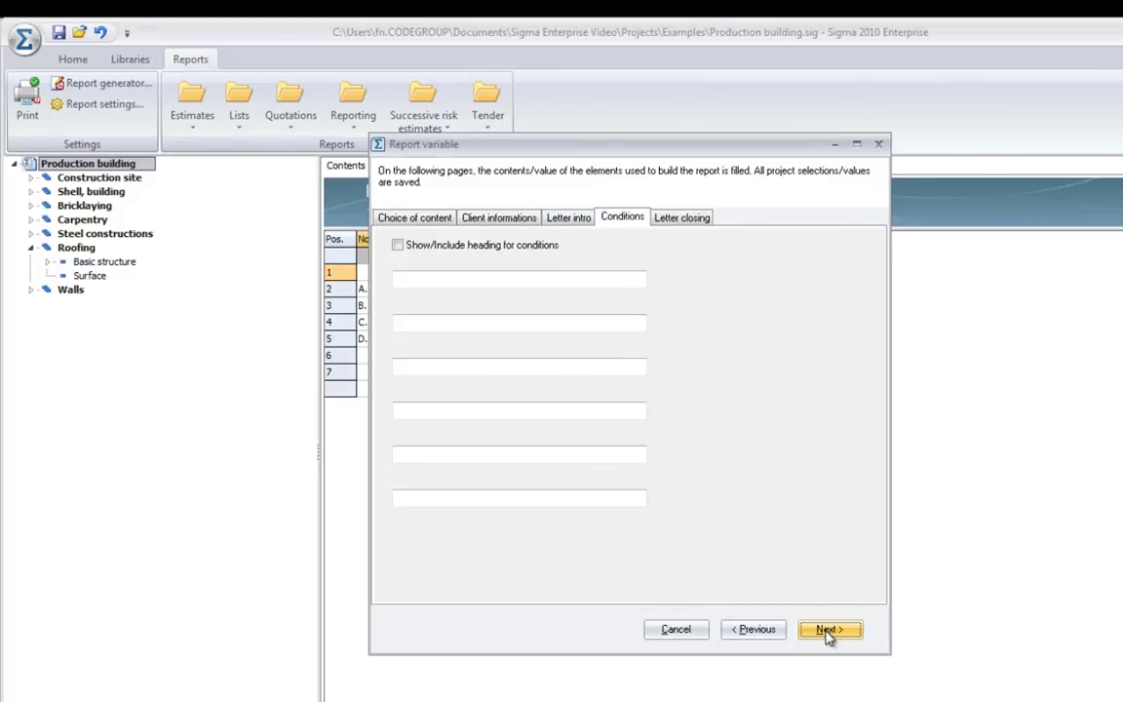
pyautogui.click(827, 631)
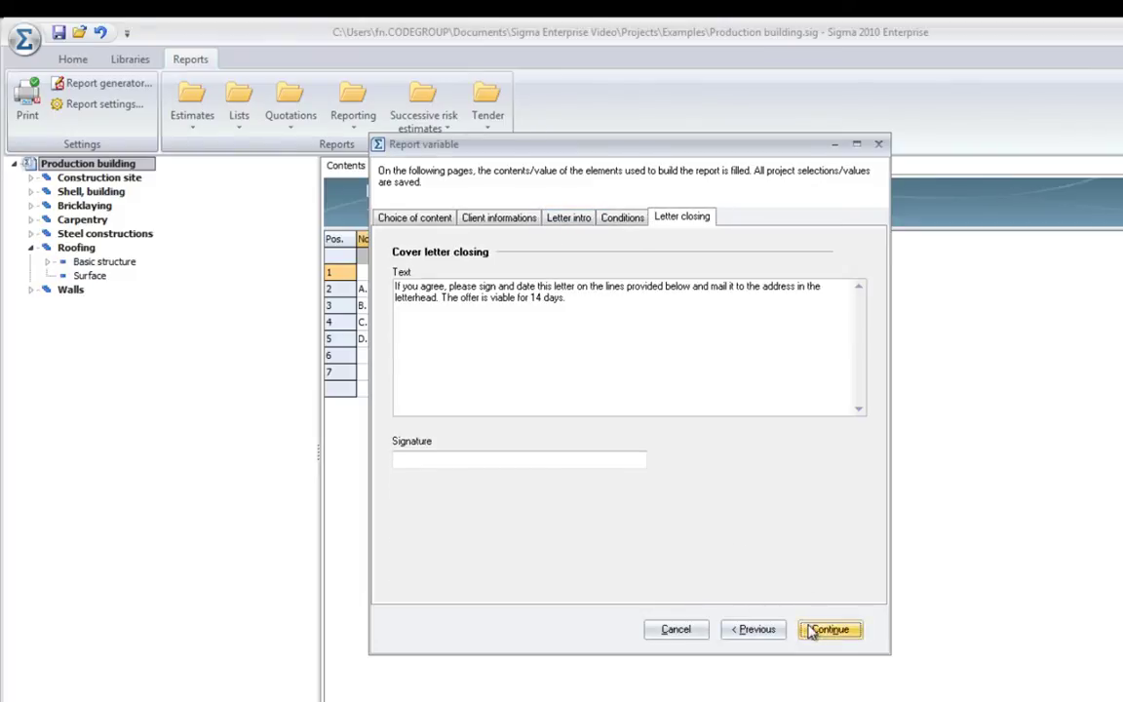
# Generate the Production building customer letter PDF, review it, and close Adobe Reader
pyautogui.click(829, 630)
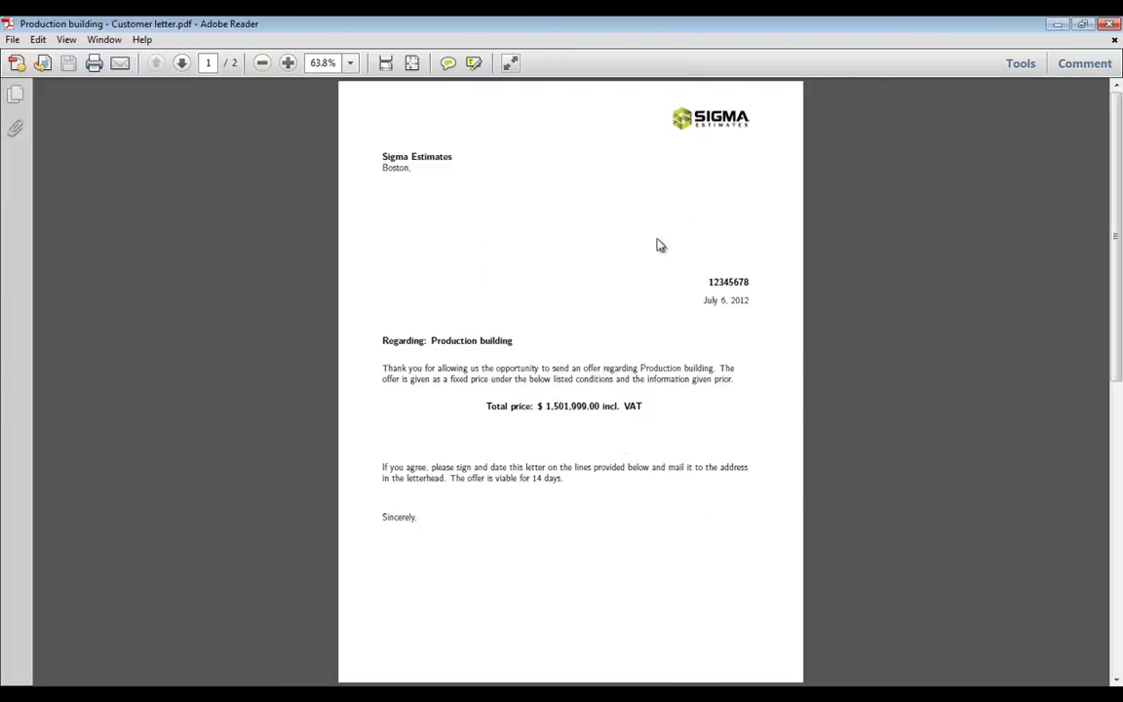
pyautogui.click(1110, 27)
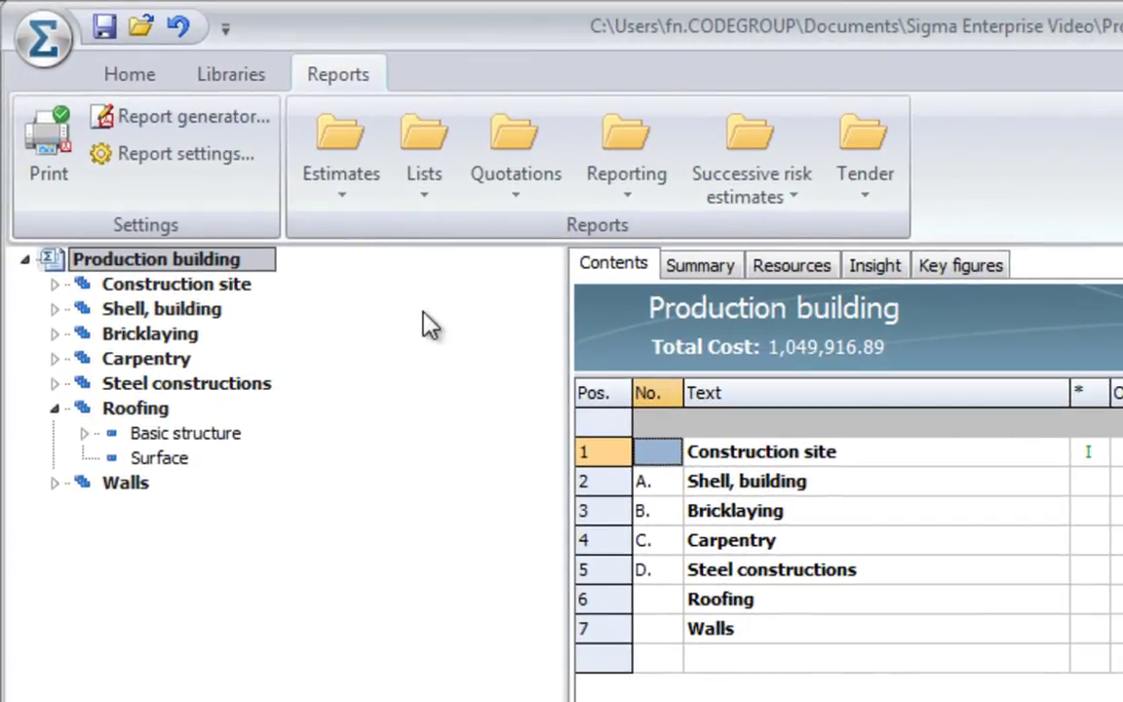
pyautogui.click(357, 185)
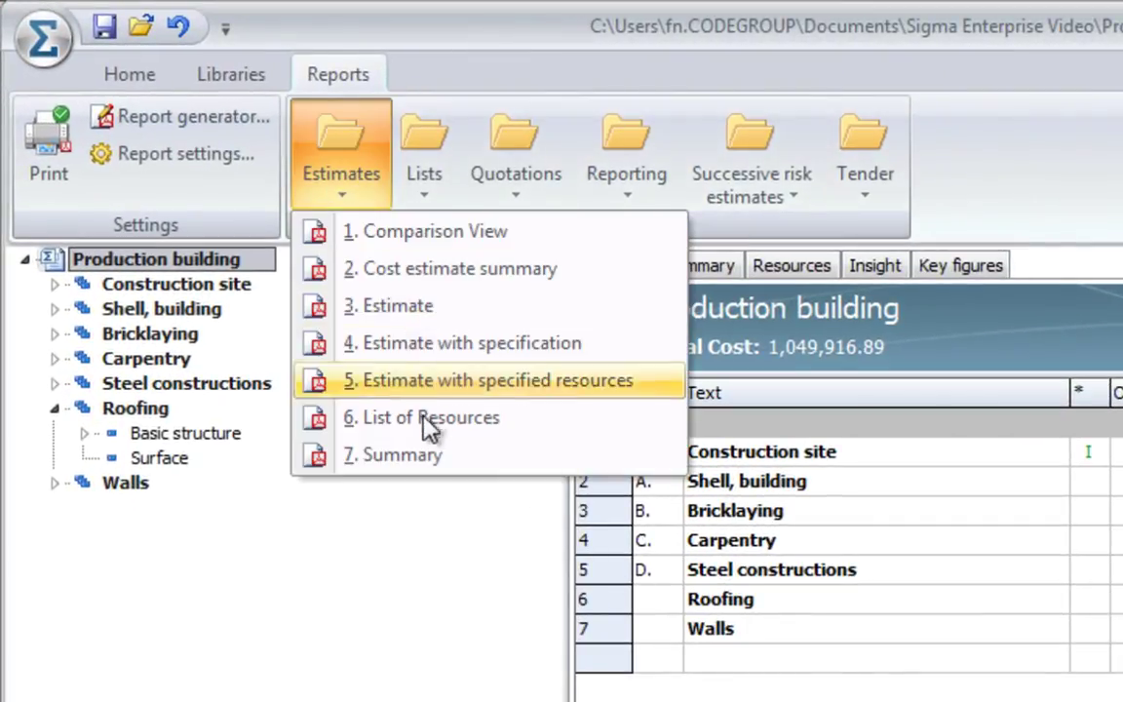
pyautogui.click(437, 190)
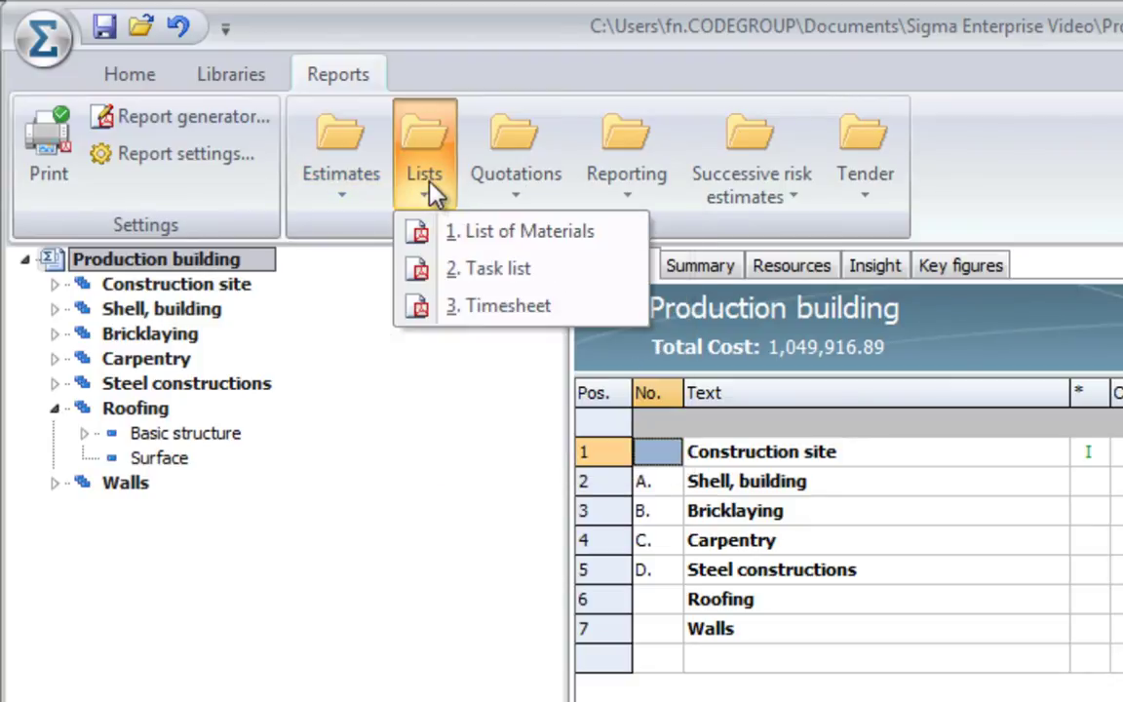
pyautogui.click(629, 190)
pyautogui.click(859, 161)
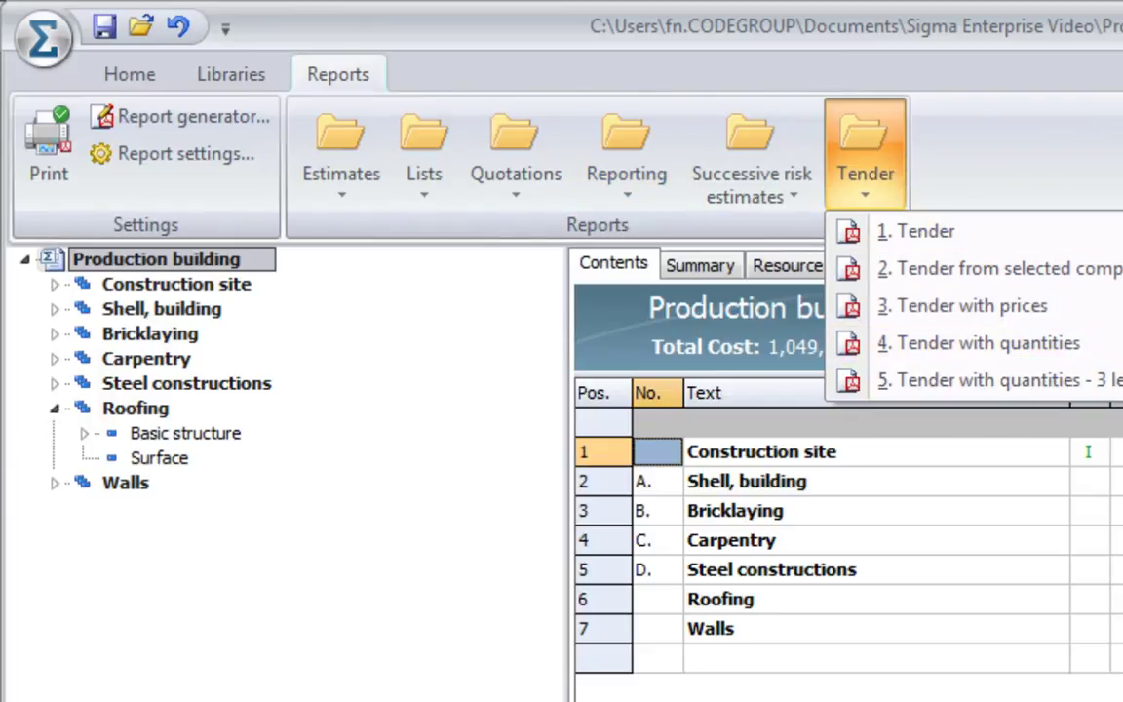
pyautogui.press('Escape')
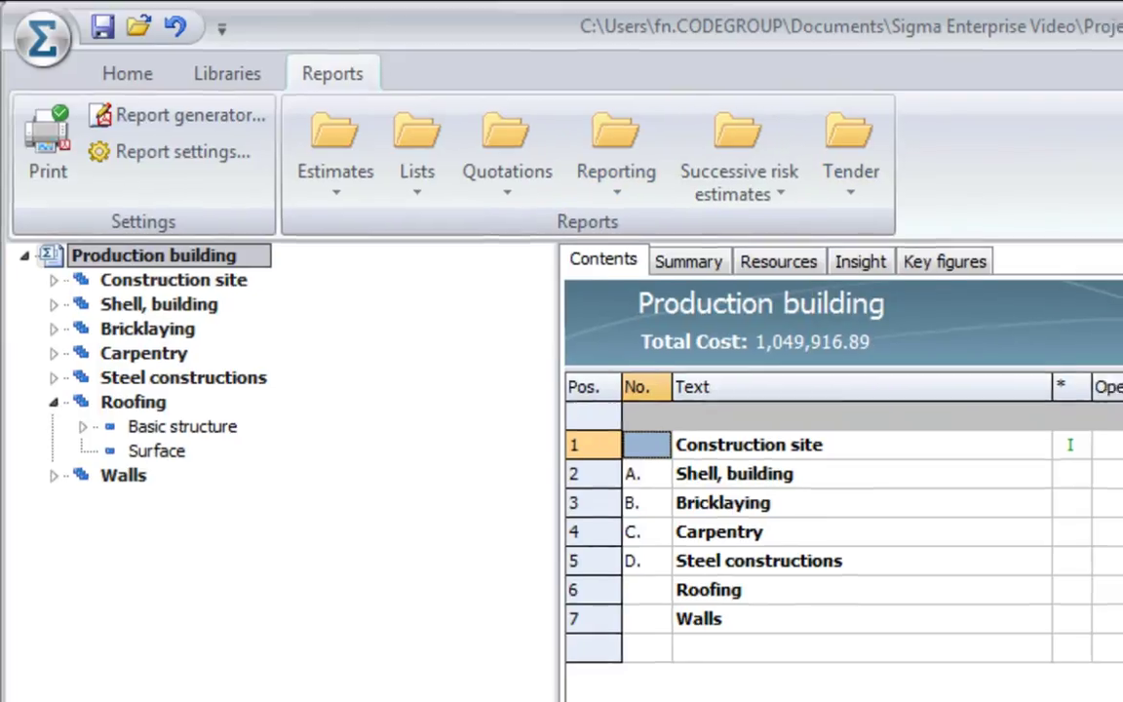